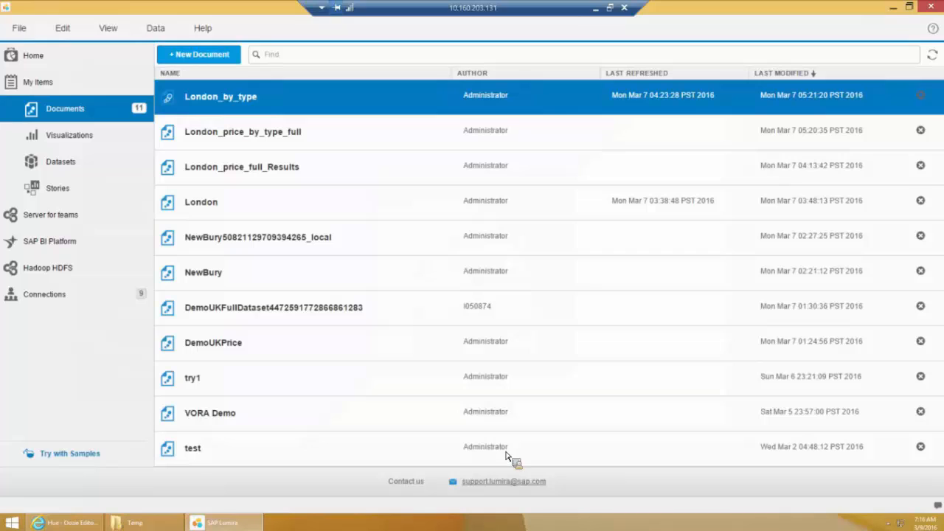
# Start a new document and review the available source types for its dataset.
pyautogui.click(304, 145)
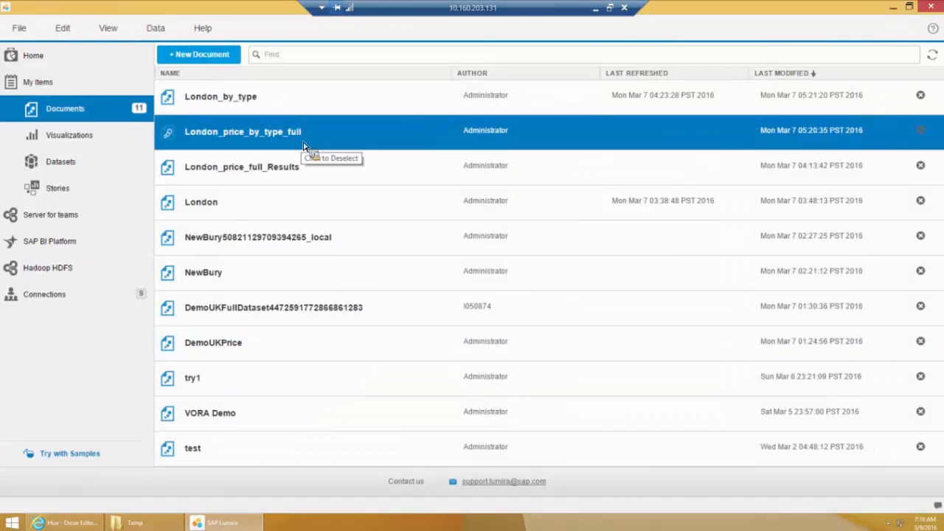
pyautogui.click(194, 59)
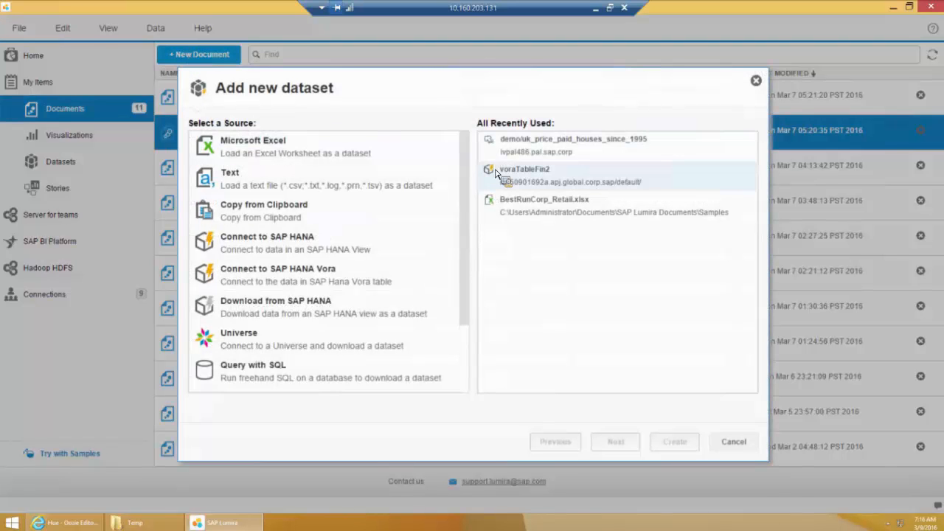
pyautogui.scroll(-1, 469, 189)
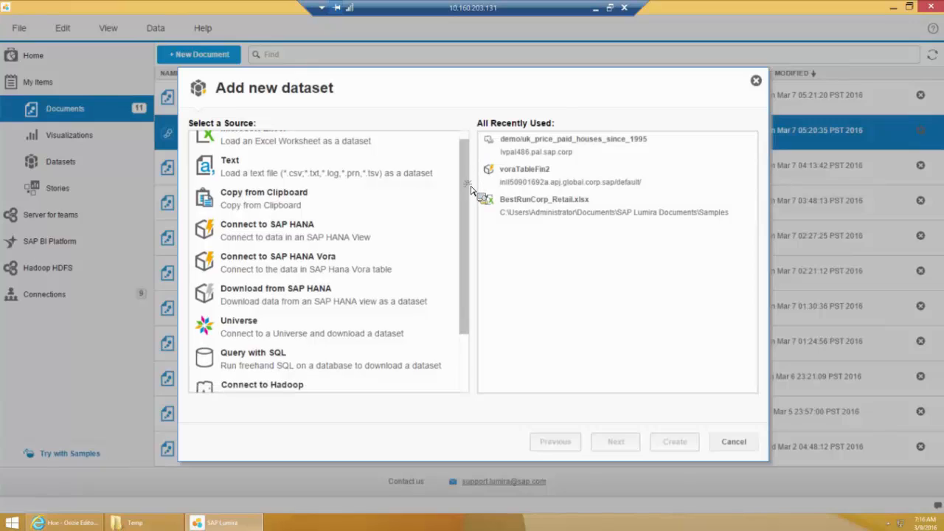
pyautogui.scroll(-3, 470, 189)
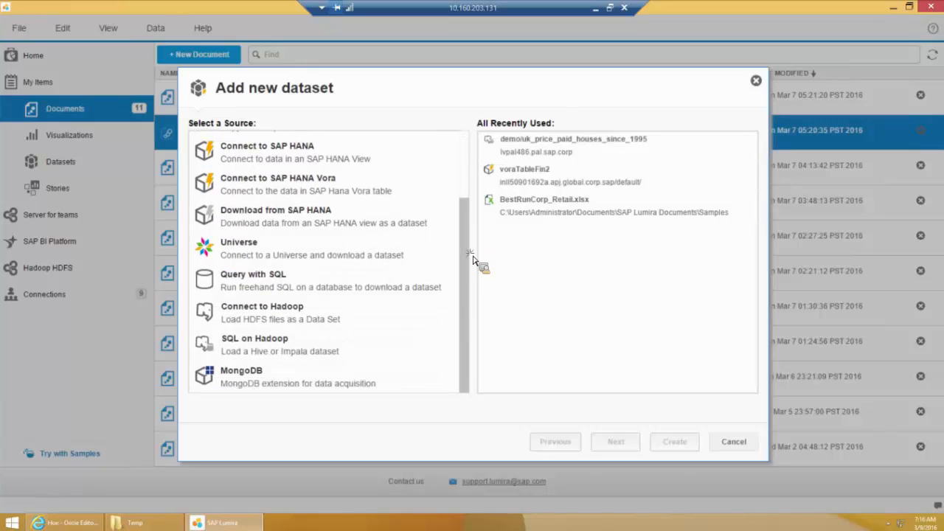
pyautogui.scroll(4, 473, 258)
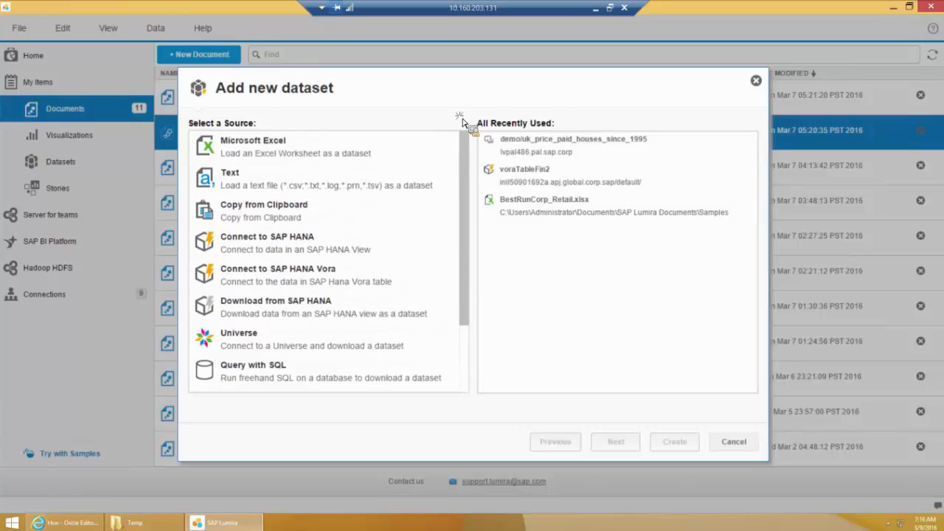
pyautogui.scroll(-1, 462, 171)
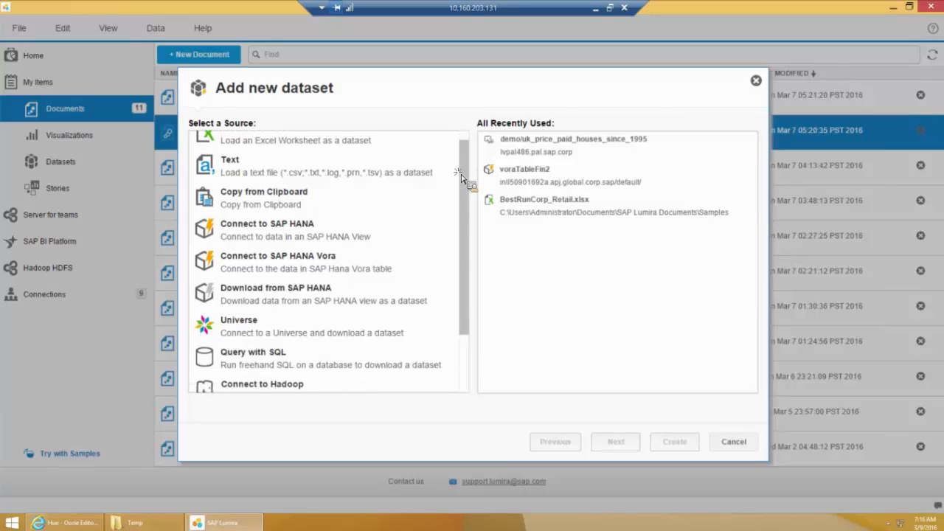
pyautogui.scroll(-3, 460, 184)
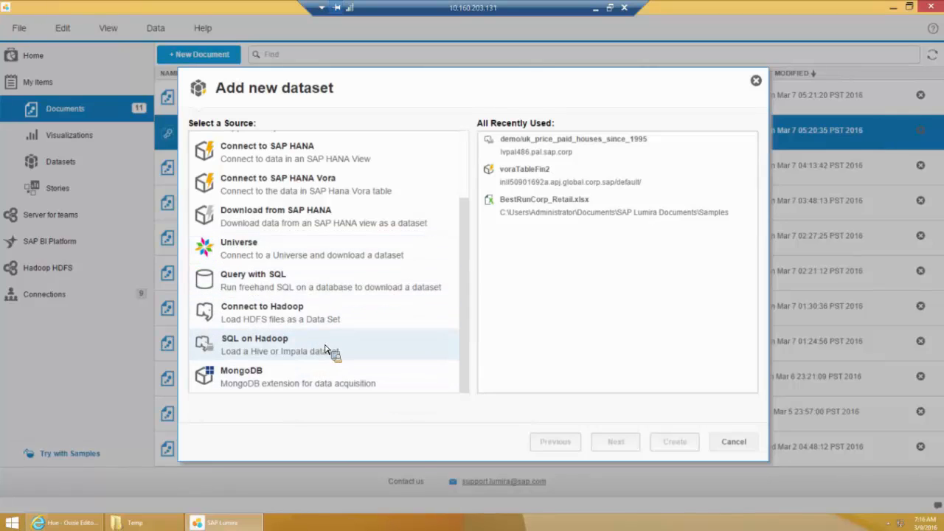
# Examine the databases offered for Query with SQL and the connection settings for Apache Spark 1.0 - Simba JDBC Drivers, returning to the source list.
pyautogui.click(306, 280)
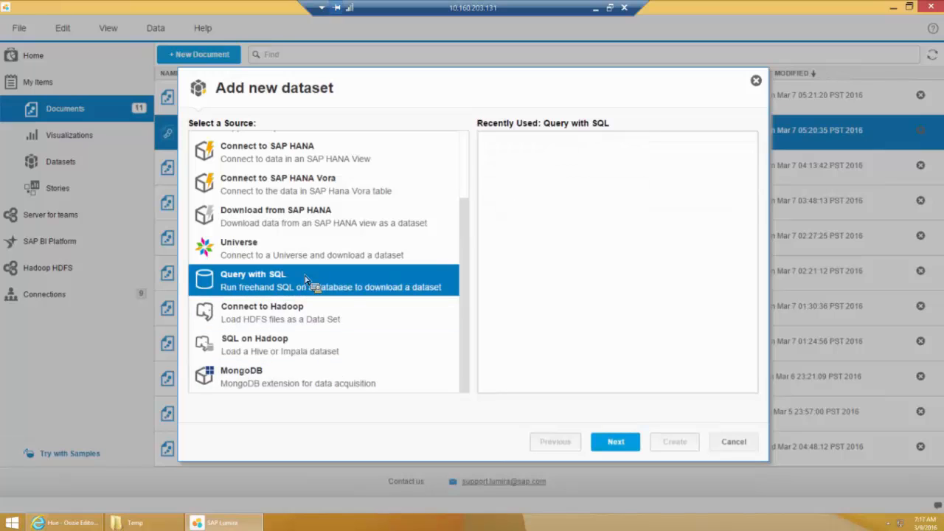
pyautogui.click(616, 442)
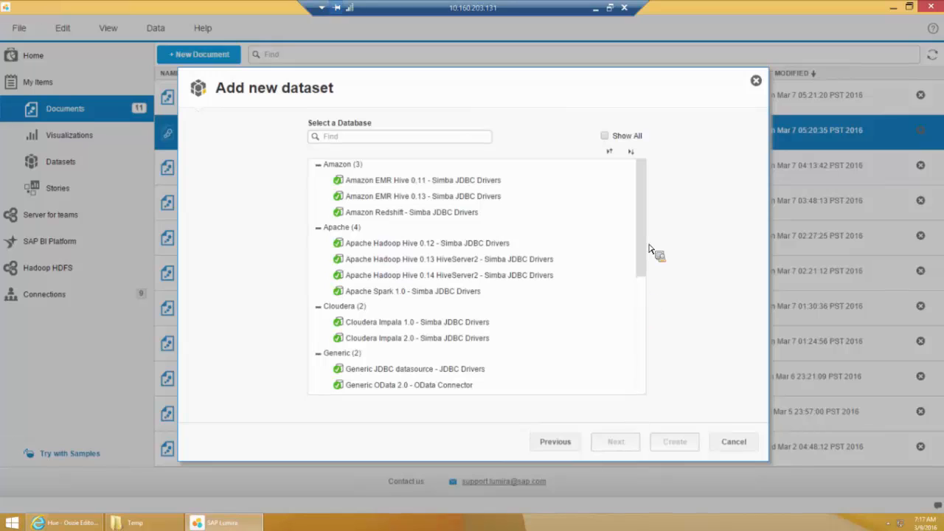
pyautogui.scroll(-1, 641, 225)
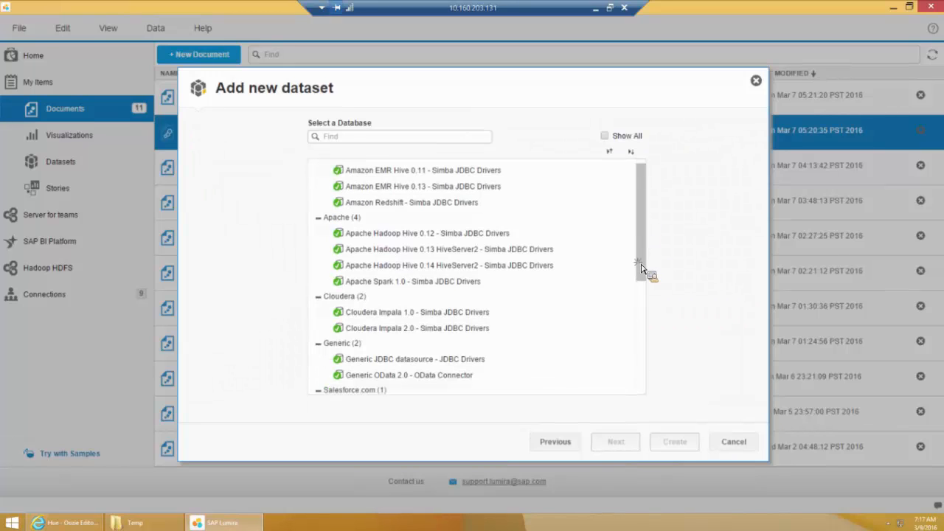
pyautogui.scroll(-5, 638, 324)
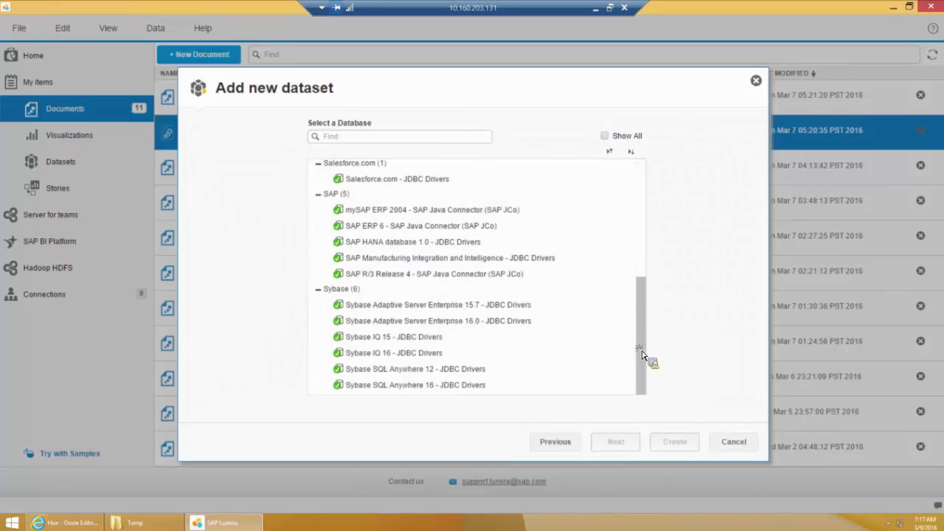
pyautogui.moveTo(642, 354); pyautogui.dragTo(654, 177)
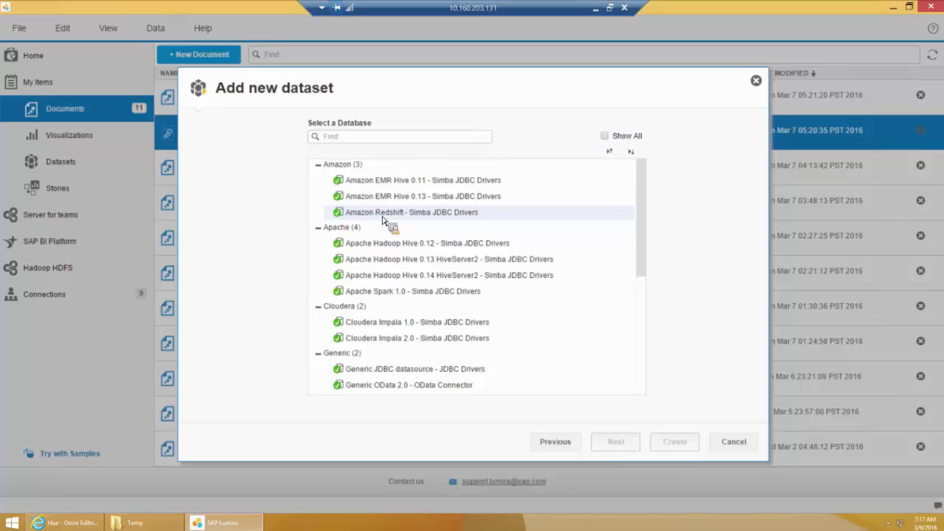
pyautogui.click(381, 293)
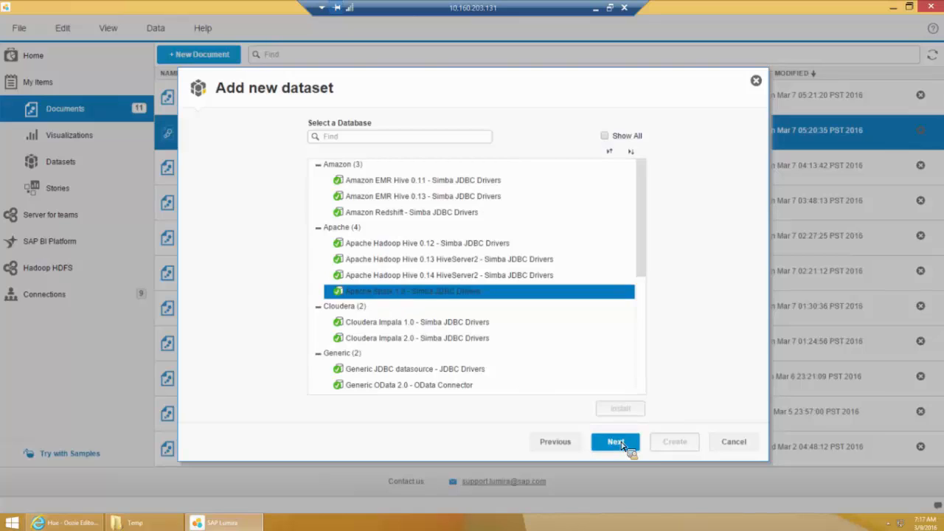
pyautogui.click(618, 443)
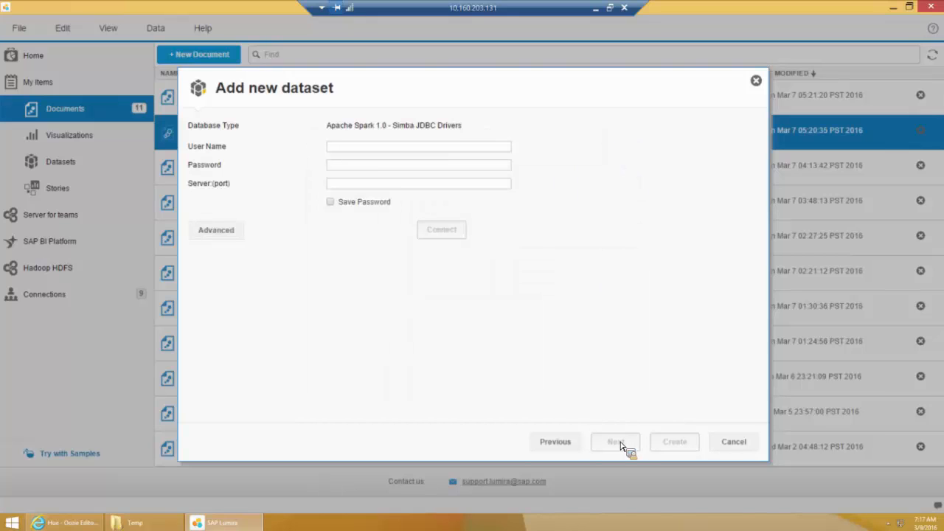
pyautogui.click(565, 446)
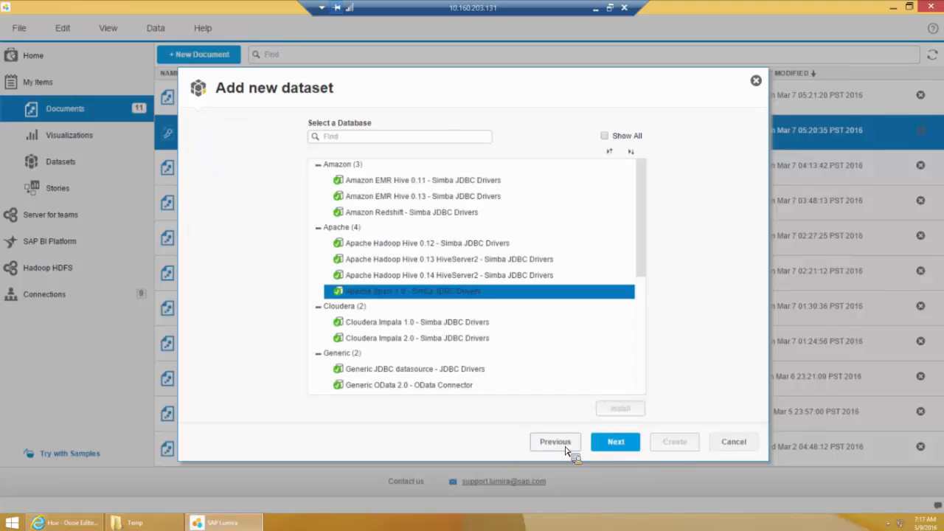
pyautogui.click(566, 447)
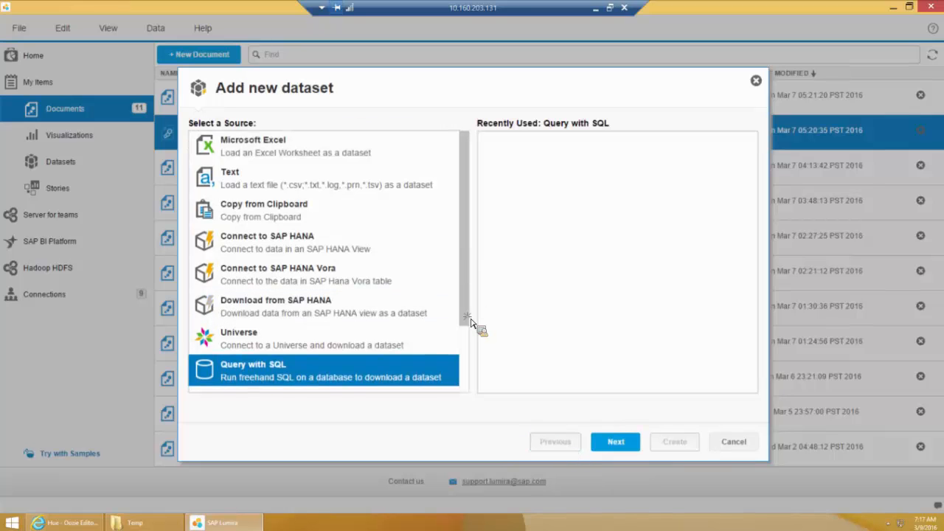
# Examine the database drivers offered by the SQL on Hadoop source, returning to the source list.
pyautogui.scroll(-1, 469, 317)
pyautogui.moveTo(470, 323); pyautogui.dragTo(469, 404)
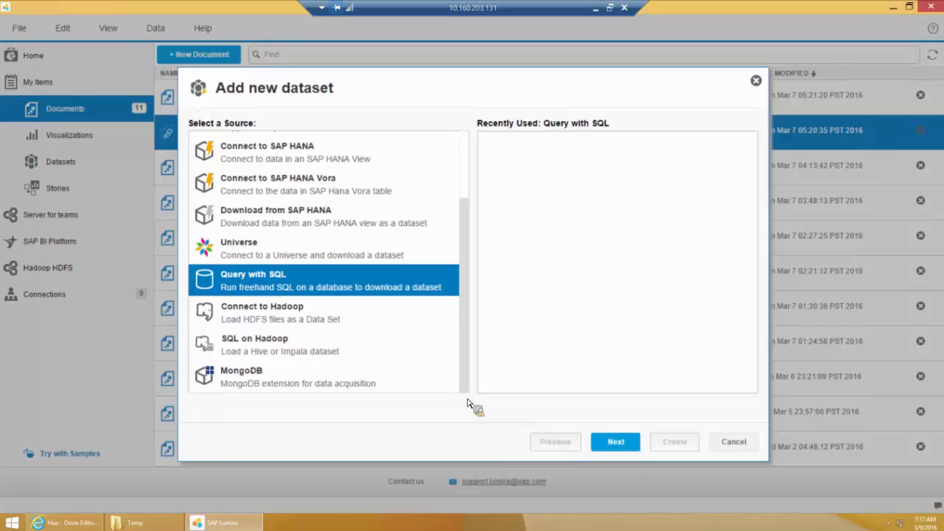
pyautogui.click(342, 328)
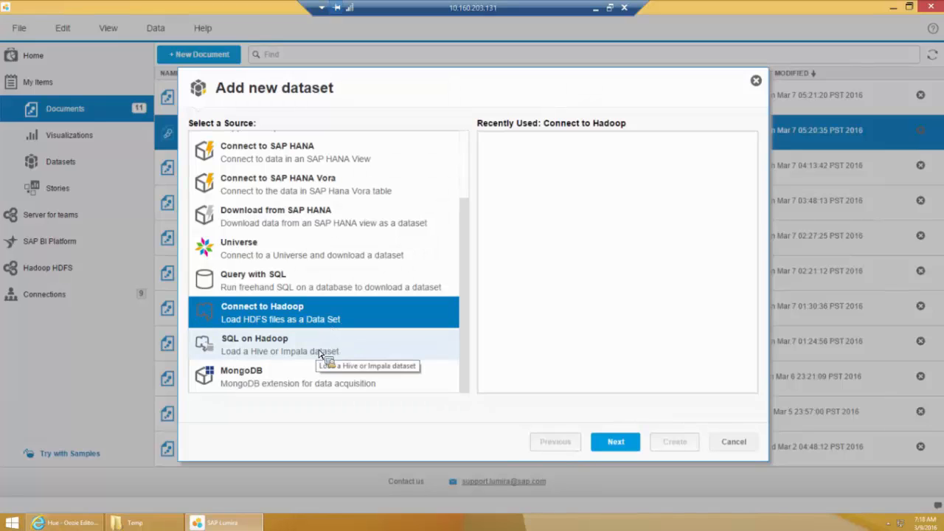
pyautogui.click(320, 353)
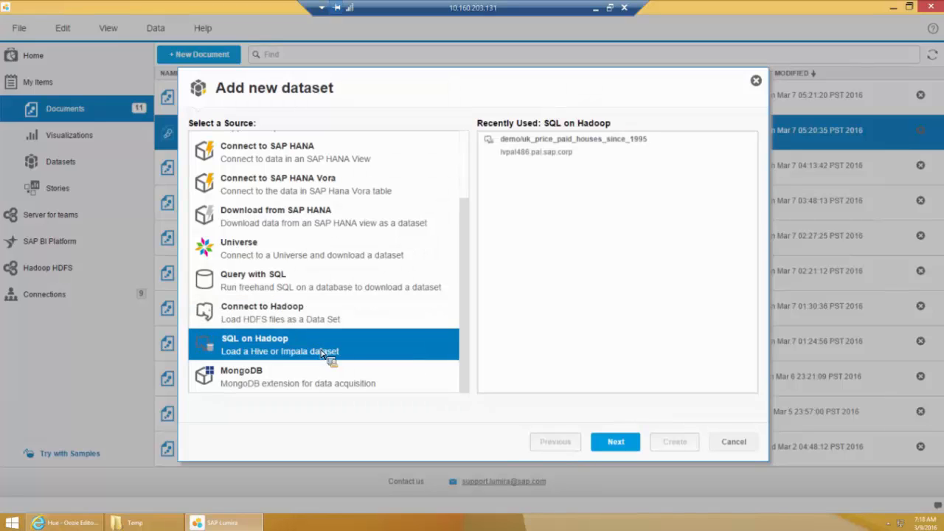
pyautogui.click(623, 443)
pyautogui.click(618, 443)
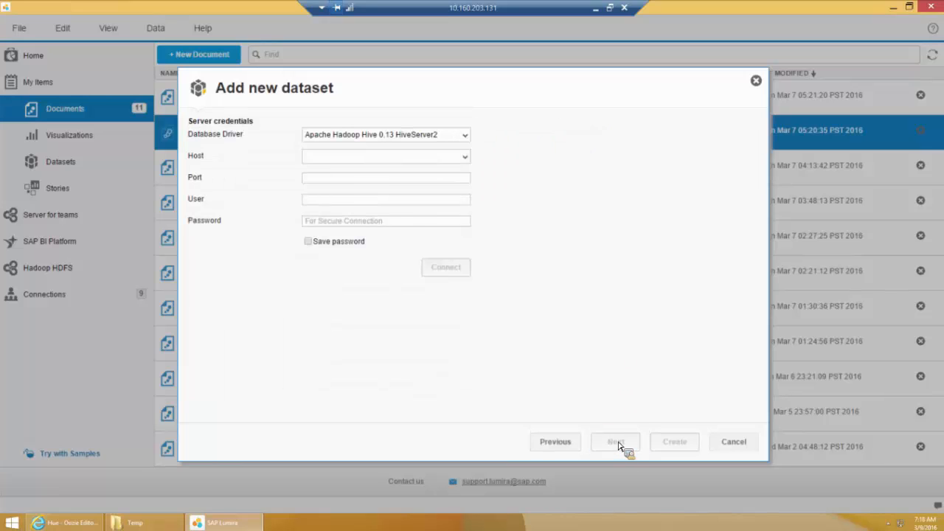
pyautogui.click(465, 137)
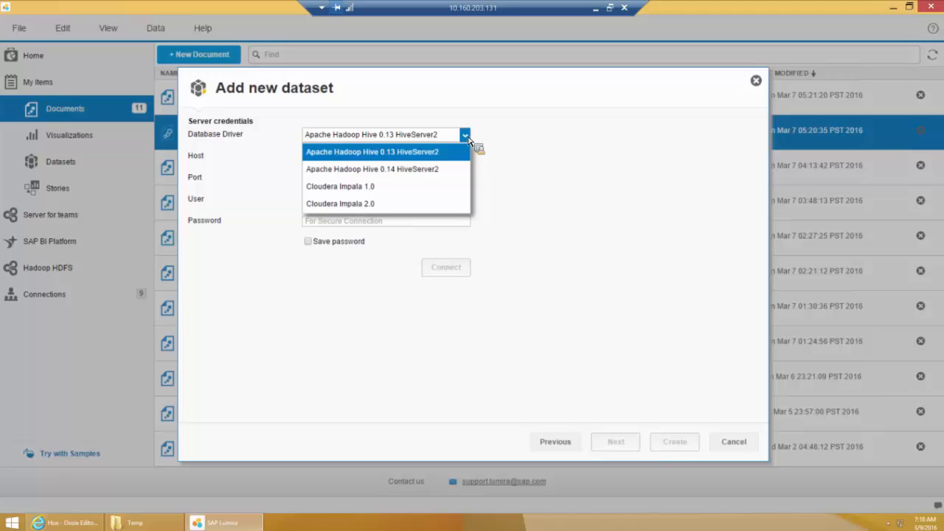
pyautogui.click(522, 169)
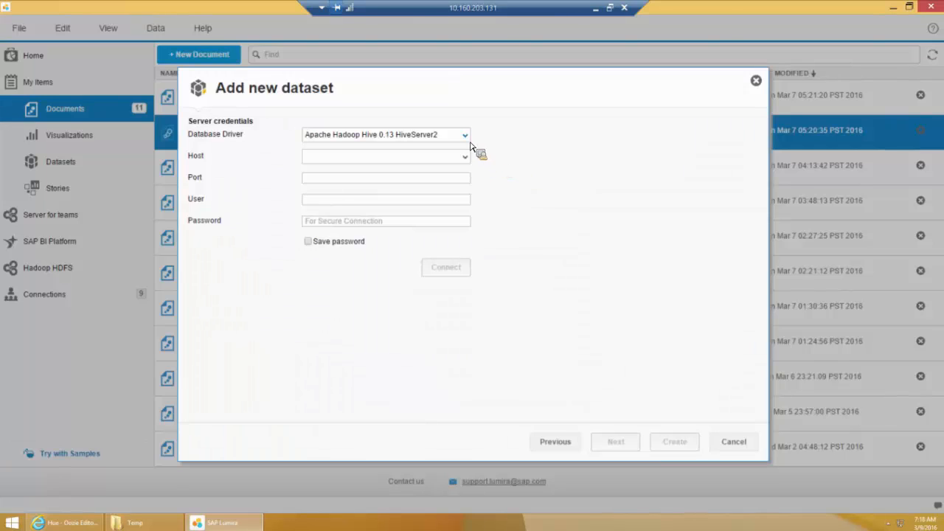
pyautogui.click(558, 443)
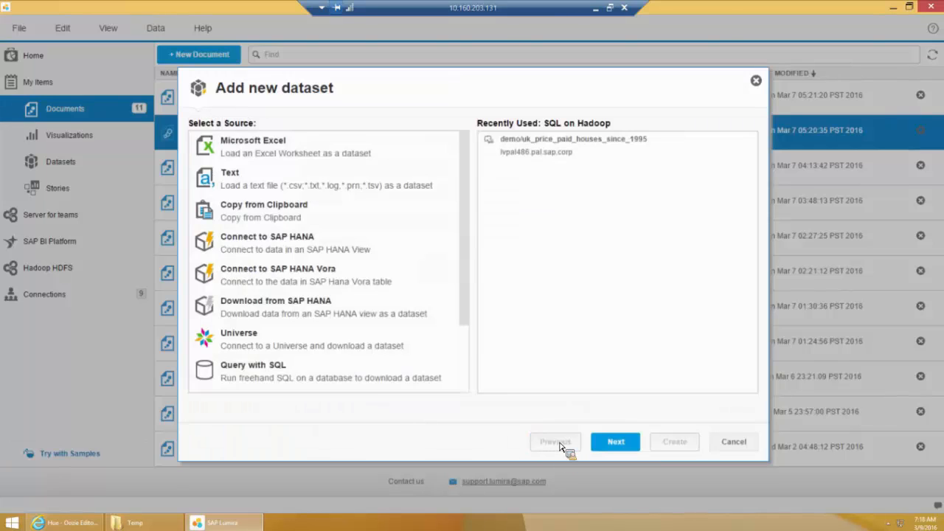
# Connect to the recently used SQL on Hadoop dataset demo/uk_price_paid_houses_since_1995 and review its tables and columns.
pyautogui.doubleClick(563, 146)
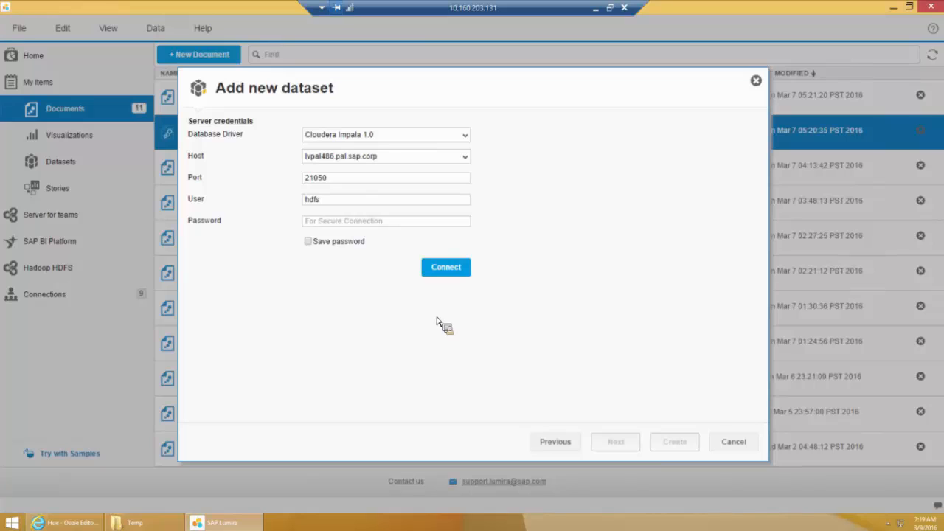
pyautogui.click(446, 268)
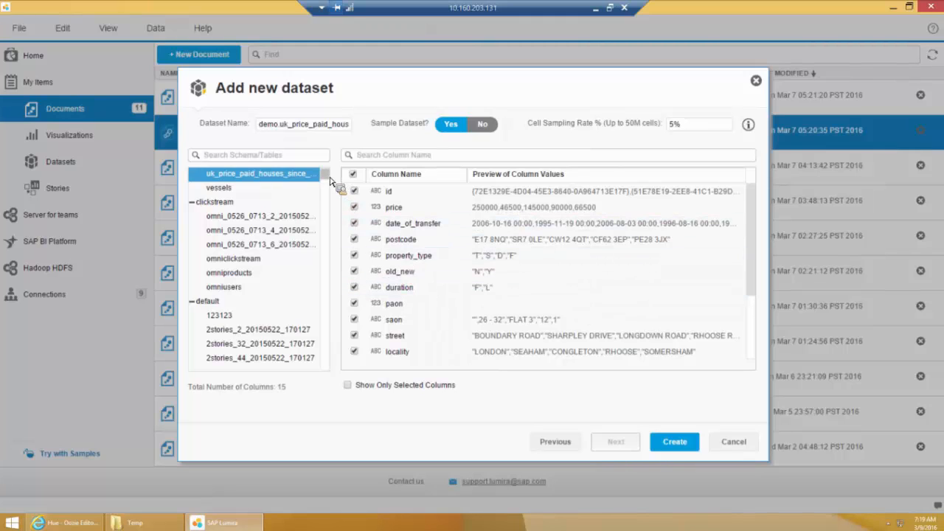
pyautogui.moveTo(328, 177)
pyautogui.mouseDown()
pyautogui.moveTo(330, 205)
pyautogui.moveTo(329, 171)
pyautogui.mouseUp()
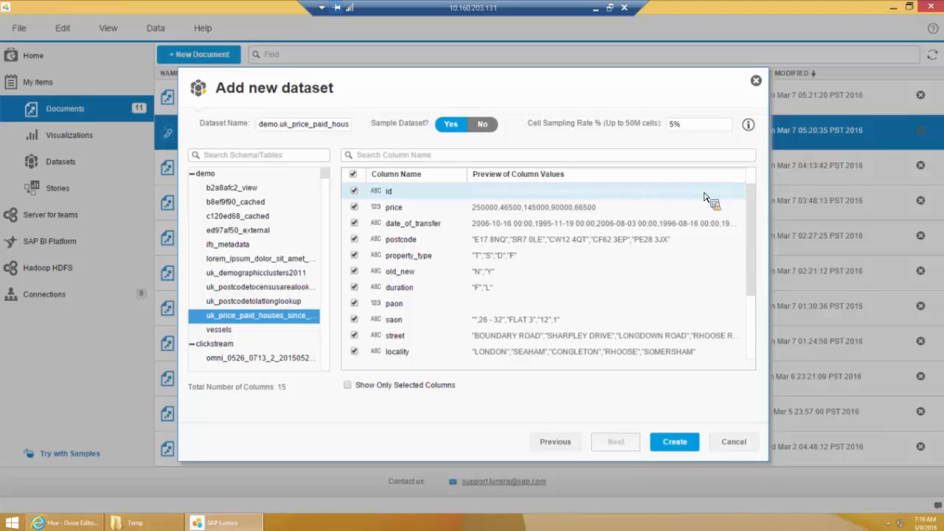
pyautogui.moveTo(752, 205); pyautogui.dragTo(754, 182)
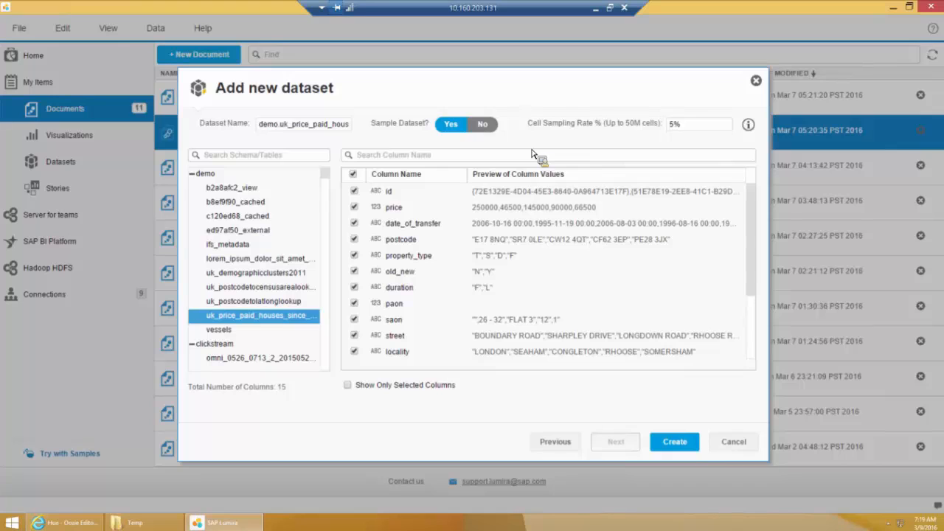
# Keep dataset sampling enabled, set the cell sampling rate to 0.05%, and create the dataset.
pyautogui.click(489, 132)
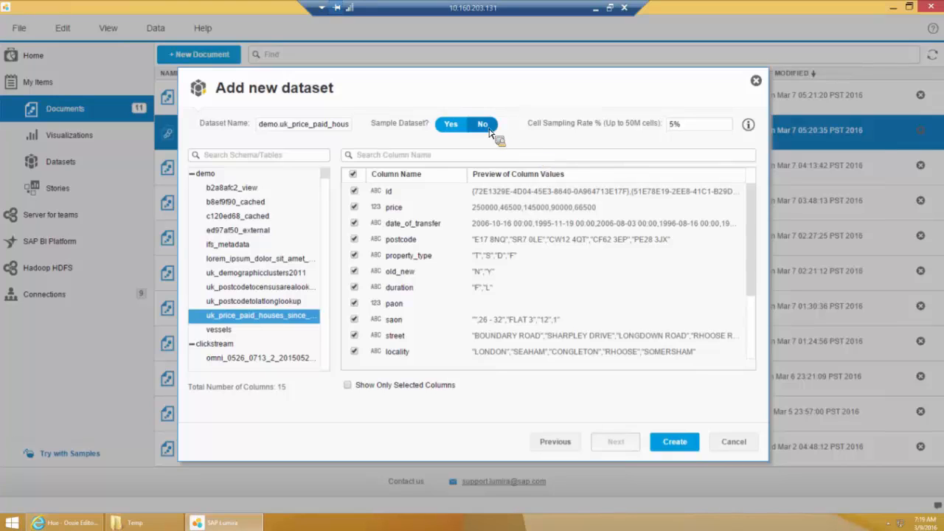
pyautogui.click(451, 127)
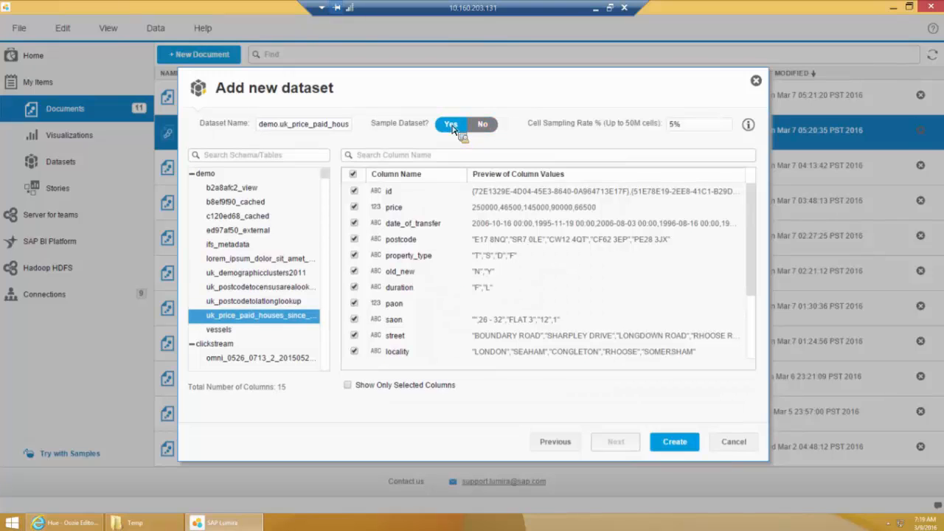
pyautogui.doubleClick(698, 126)
pyautogui.write('0')
pyautogui.write('05%')
pyautogui.click(679, 445)
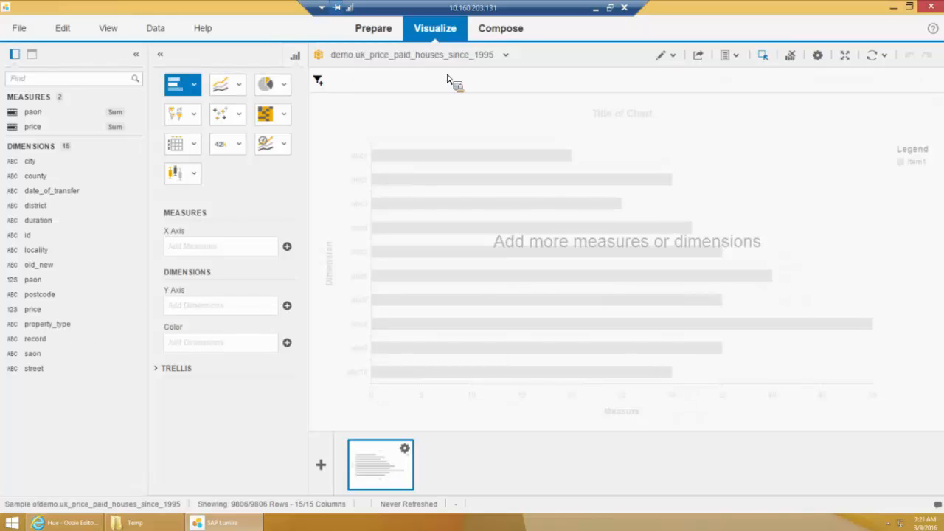
# Examine the sampled house price records in the Prepare view, focusing on the values of the city column.
pyautogui.click(374, 31)
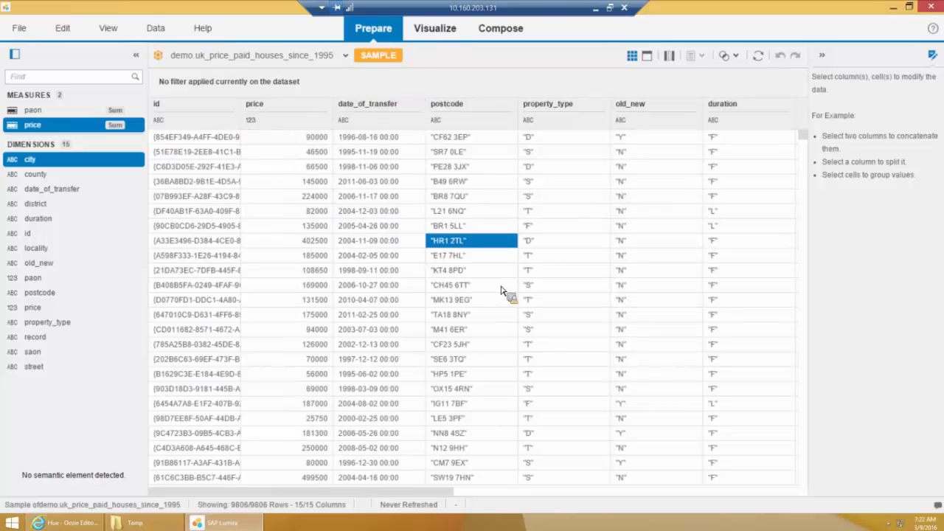
pyautogui.moveTo(444, 492); pyautogui.dragTo(771, 494)
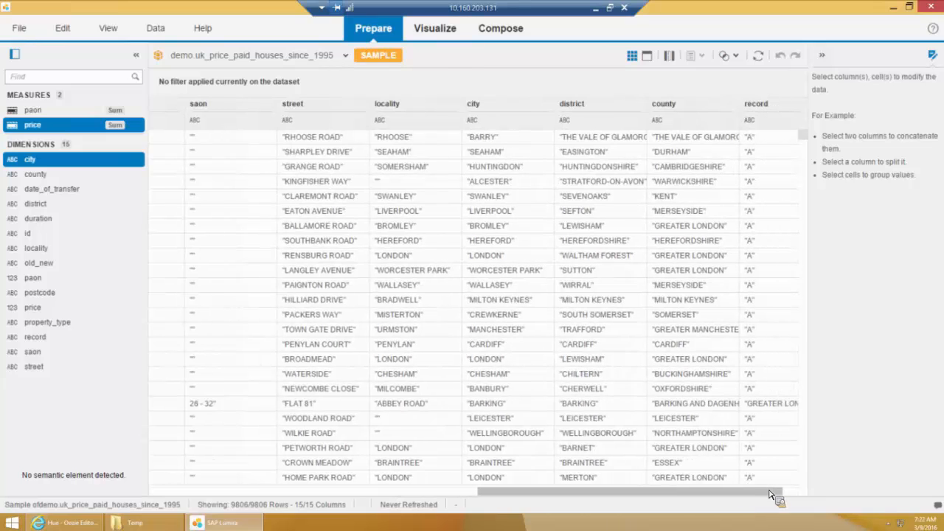
pyautogui.click(503, 130)
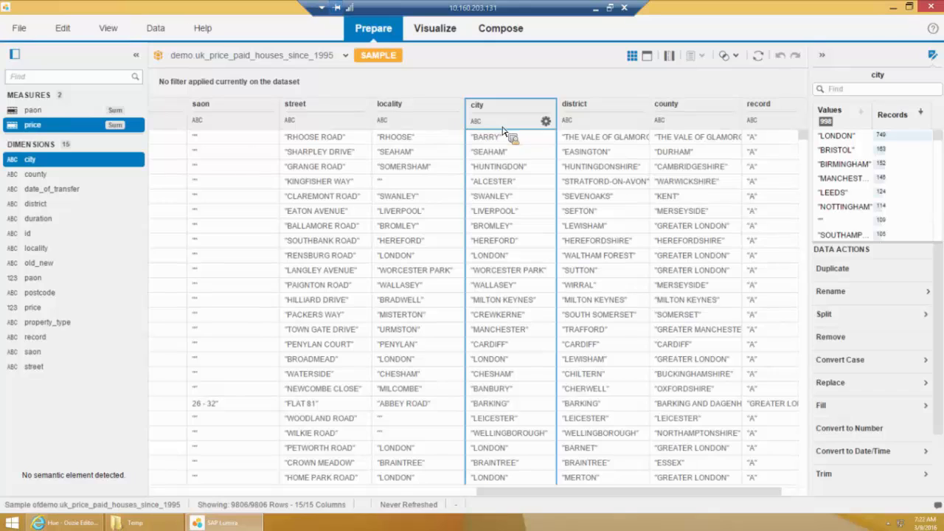
pyautogui.click(489, 139)
pyautogui.click(532, 196)
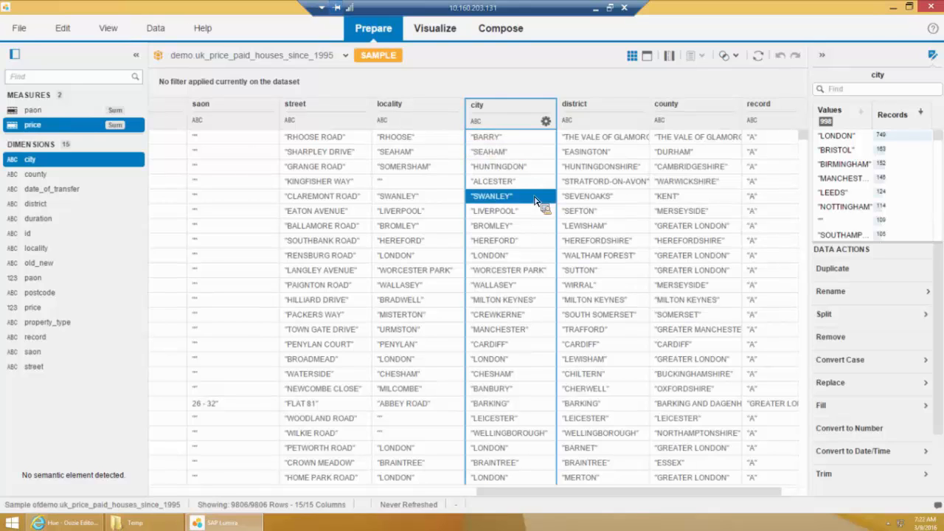
pyautogui.click(495, 155)
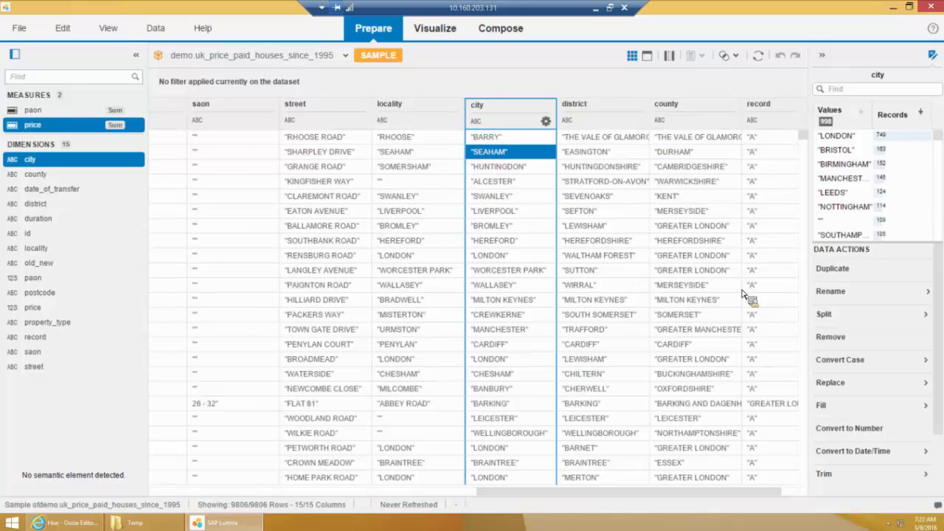
# Strip the double quotes from the city column by replacing each " with nothing.
pyautogui.click(636, 245)
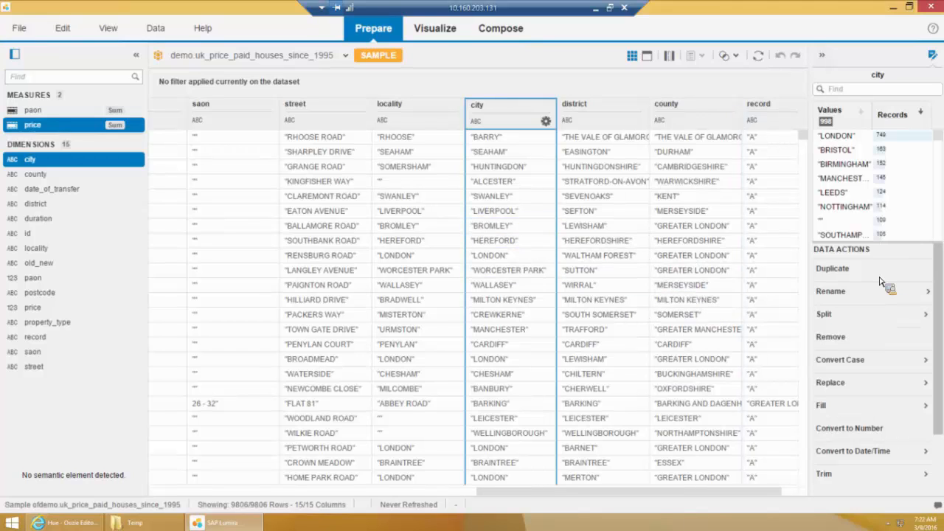
pyautogui.scroll(-2, 939, 290)
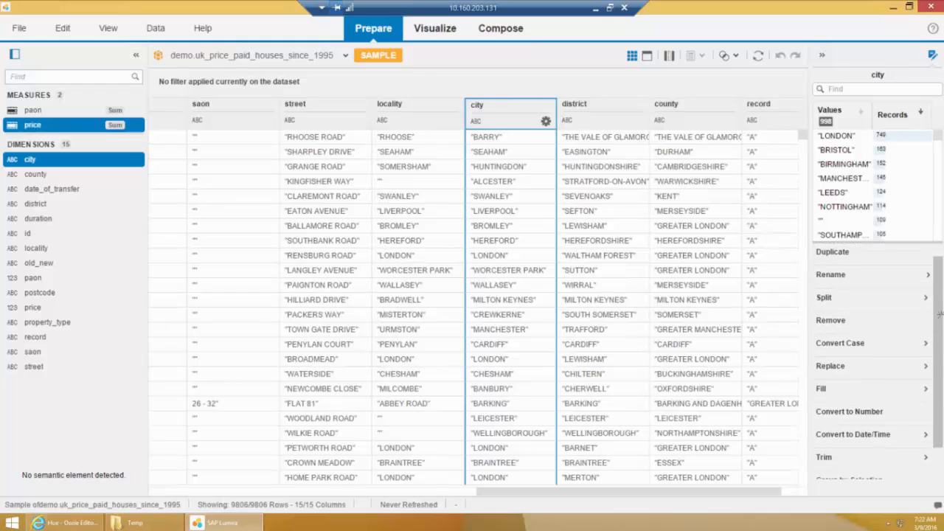
pyautogui.scroll(2, 941, 321)
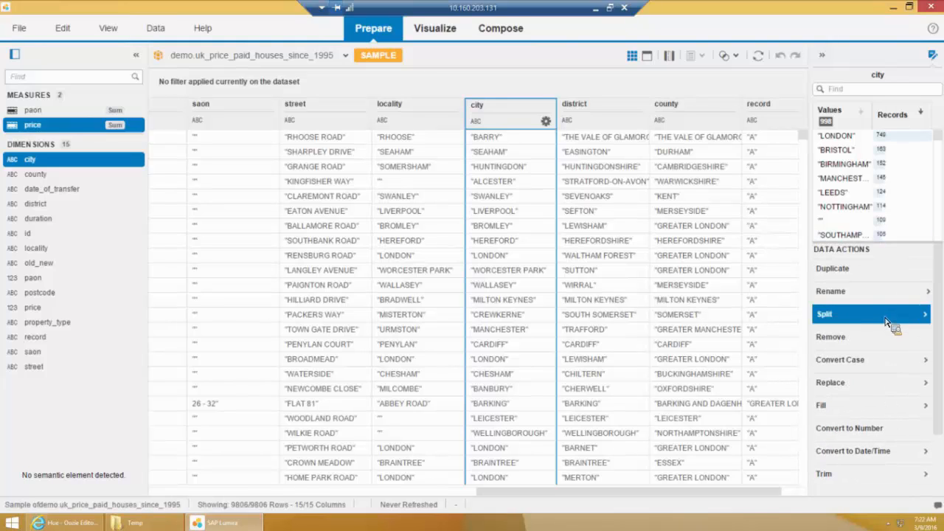
pyautogui.click(876, 389)
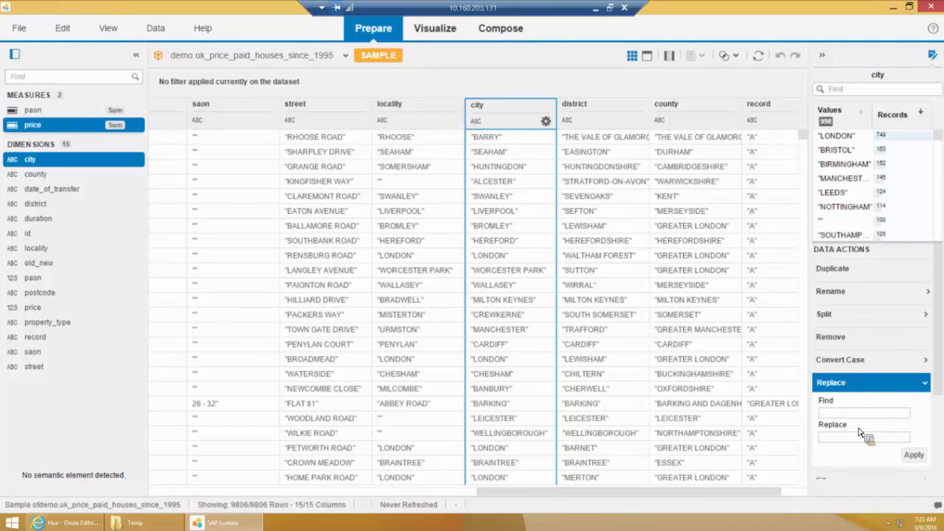
pyautogui.write('"')
pyautogui.click(921, 462)
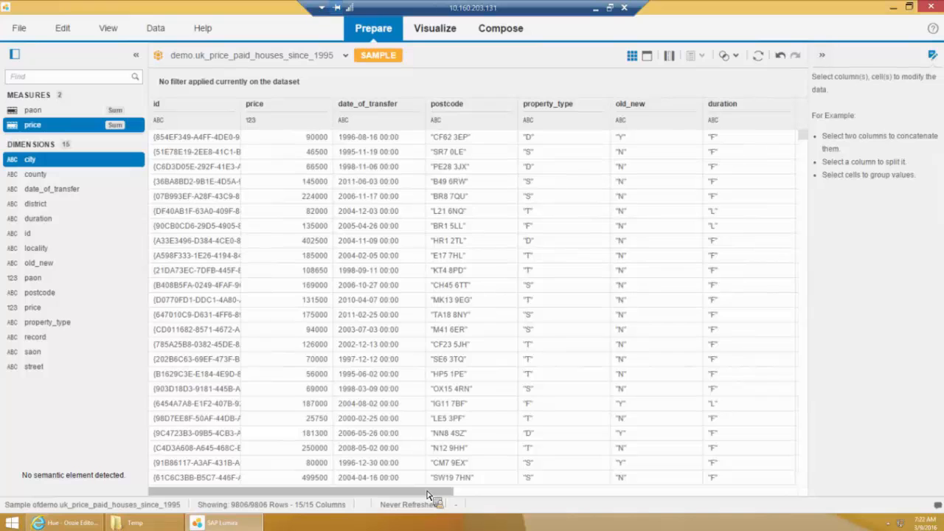
# Split the date_of_transfer column on the hyphen (-) to separate the year from the rest of the date.
pyautogui.moveTo(433, 493); pyautogui.dragTo(329, 493)
pyautogui.click(292, 483)
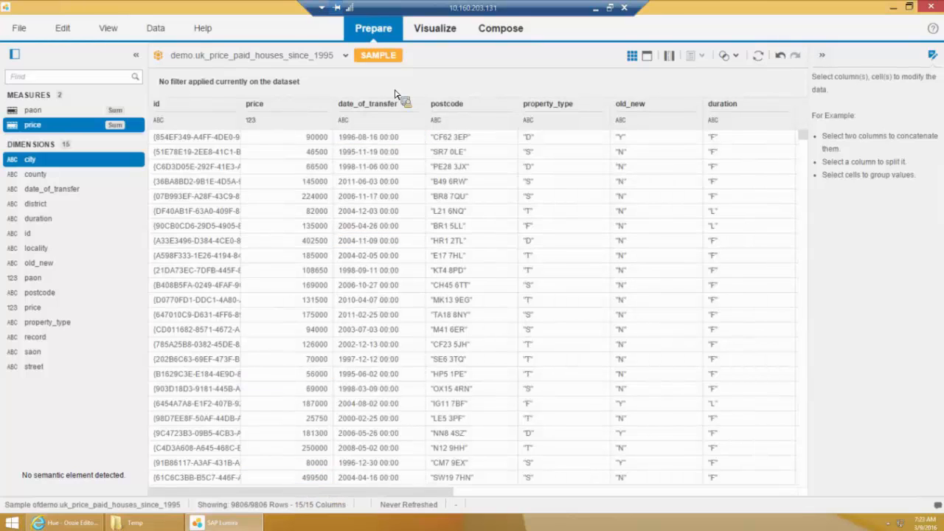
pyautogui.click(370, 124)
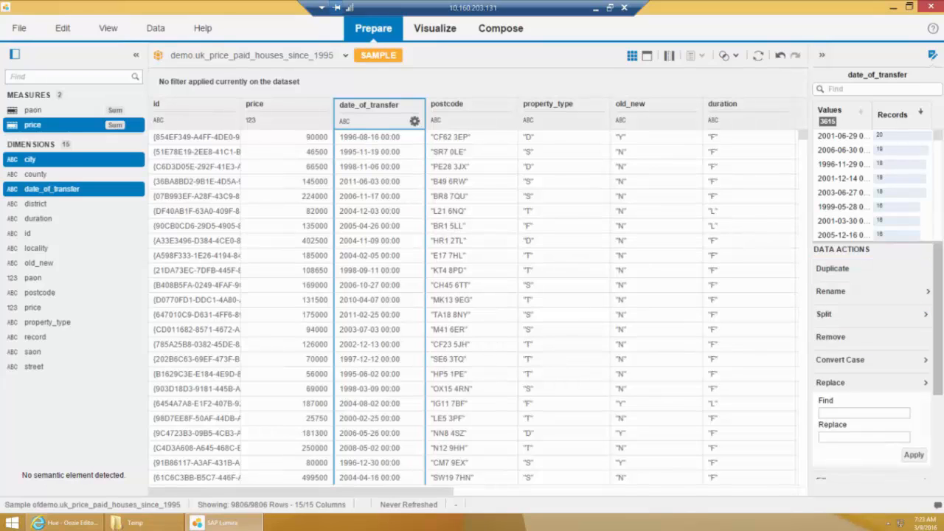
pyautogui.moveTo(938, 267); pyautogui.dragTo(940, 285)
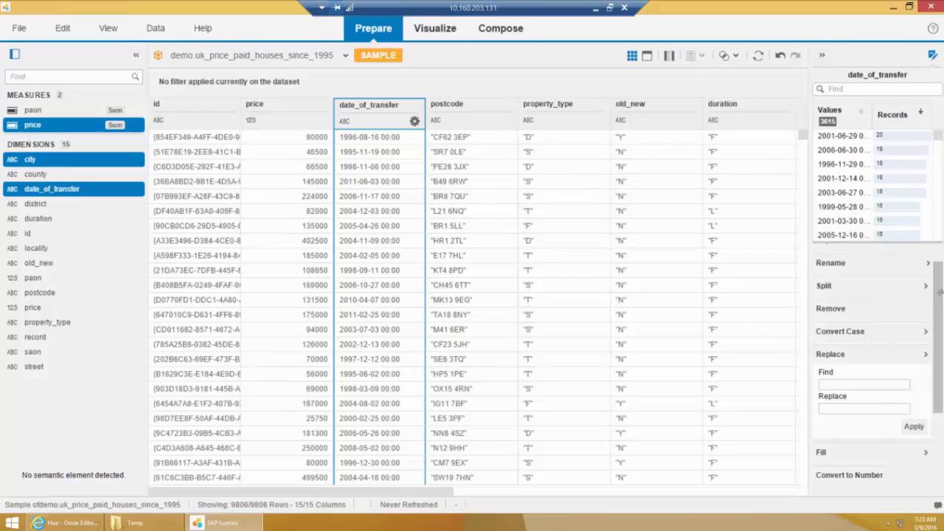
pyautogui.scroll(2, 939, 270)
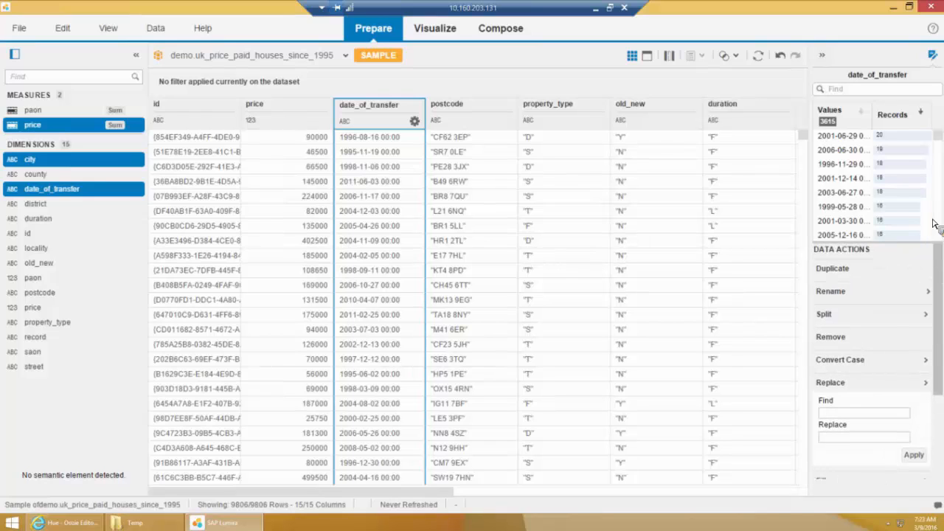
pyautogui.click(870, 314)
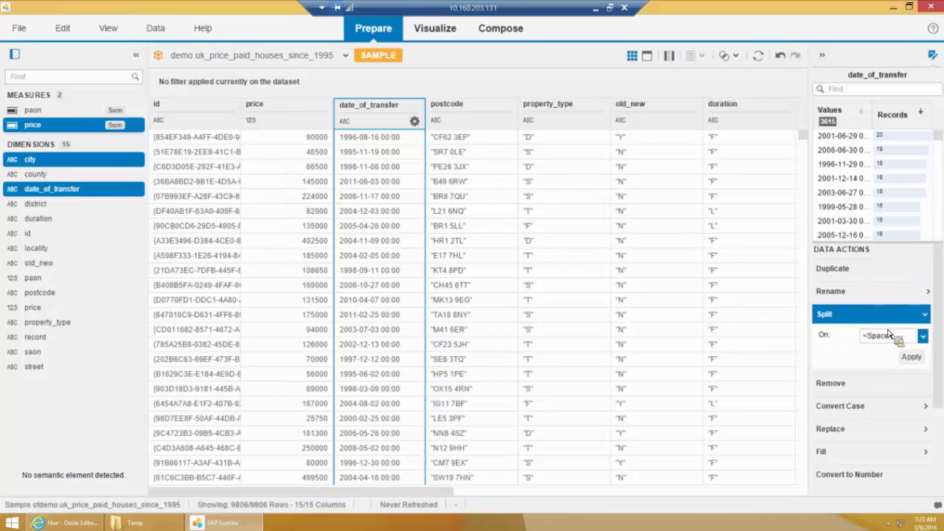
pyautogui.hotkey('ctrl', 'a')
pyautogui.write('-')
pyautogui.click(915, 358)
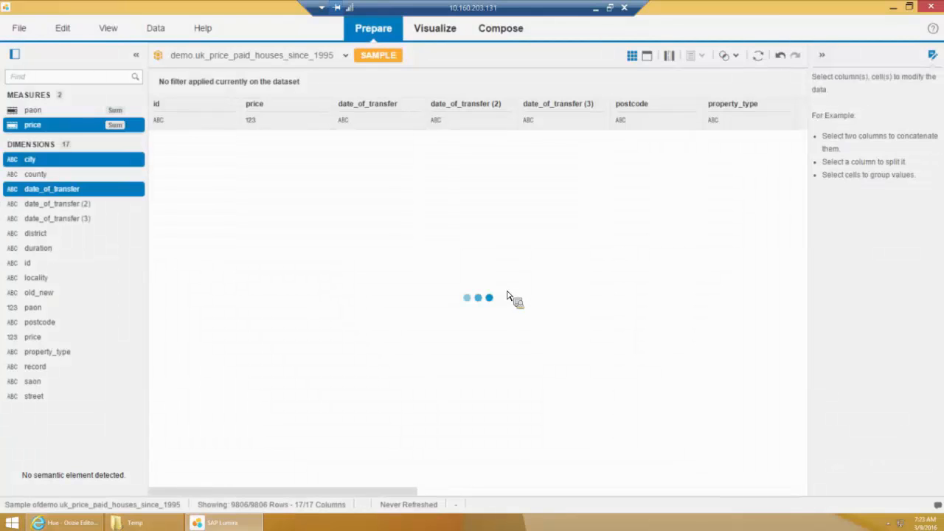
# Rename the date_of_transfer (2) column, which holds the four-digit years, as Year.
pyautogui.click(393, 212)
pyautogui.click(443, 137)
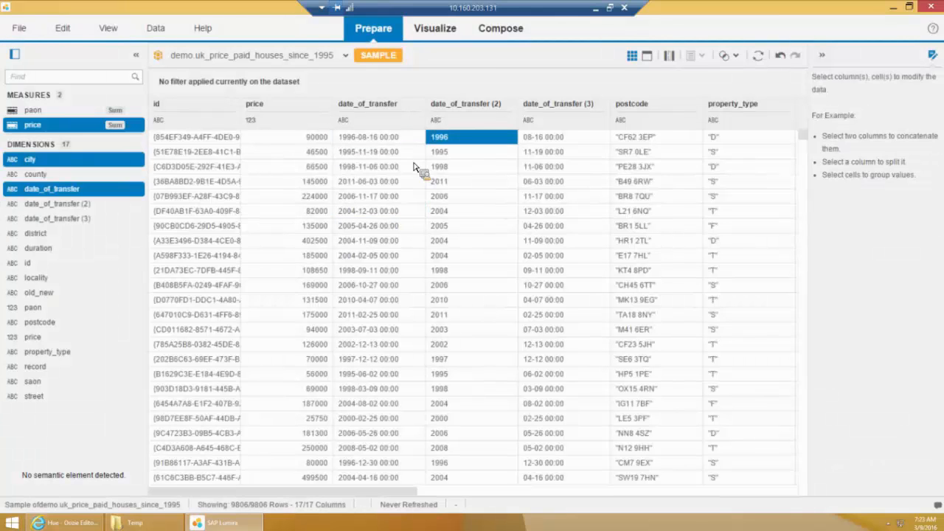
pyautogui.click(472, 108)
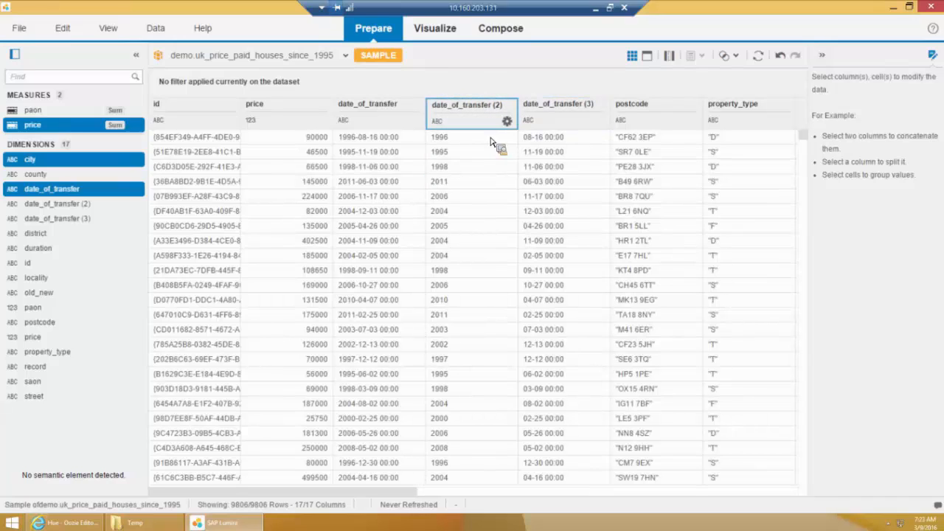
pyautogui.click(507, 124)
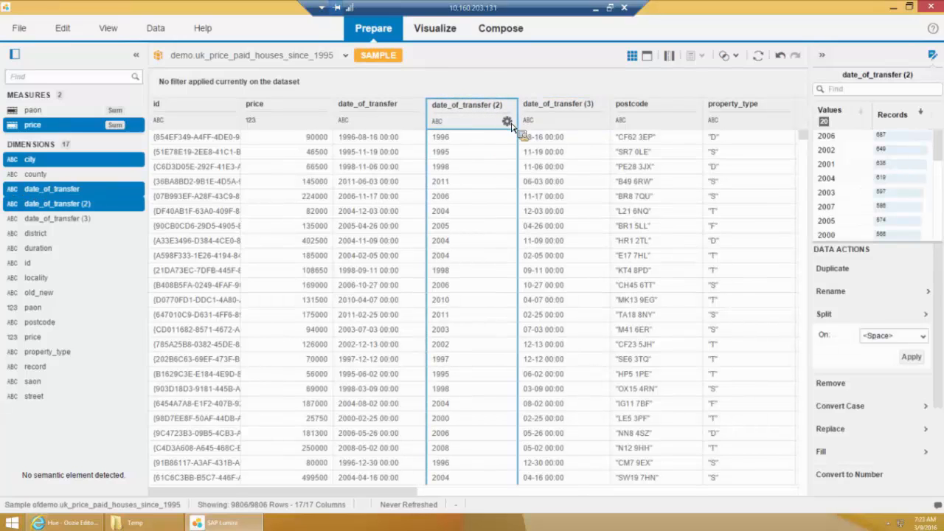
pyautogui.click(508, 122)
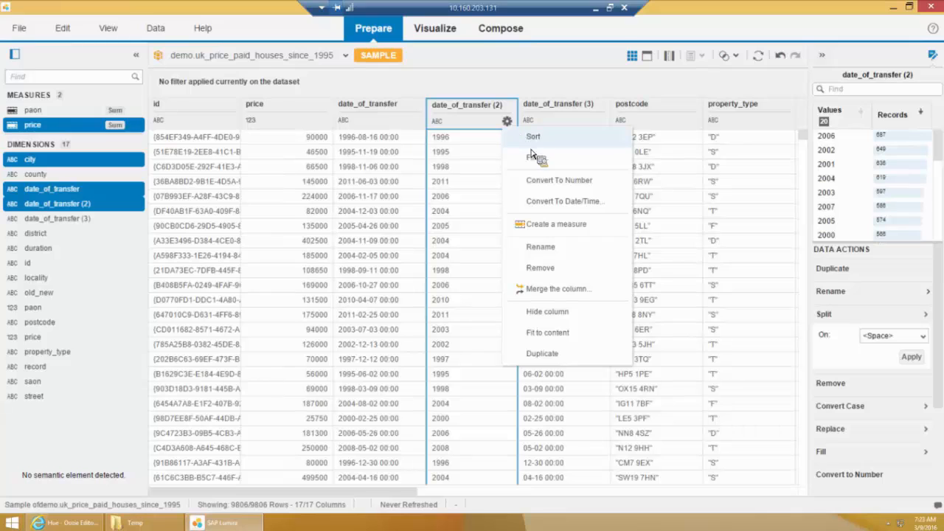
pyautogui.click(542, 250)
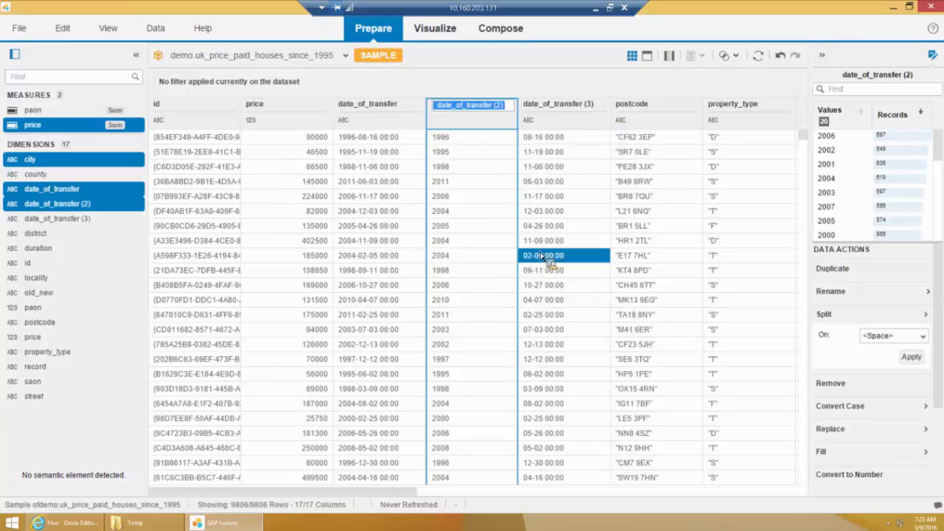
pyautogui.write('Yea')
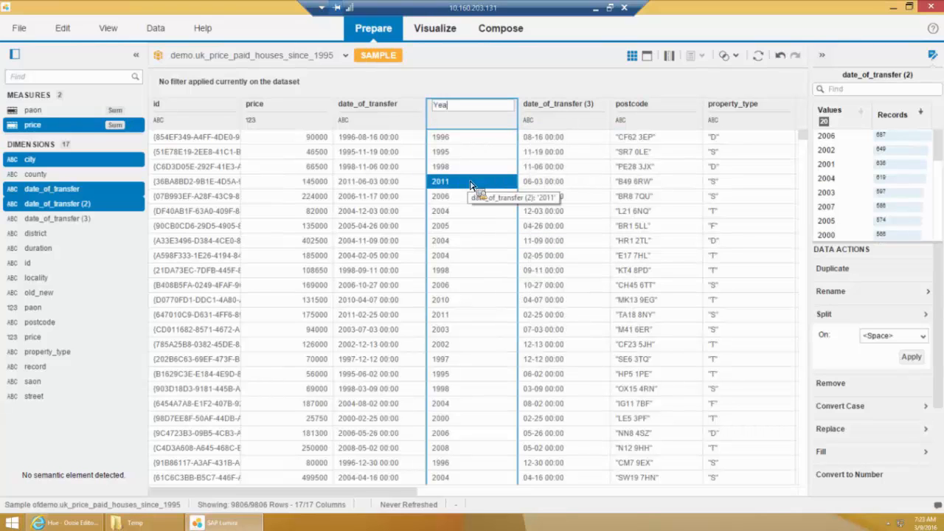
pyautogui.press('Return')
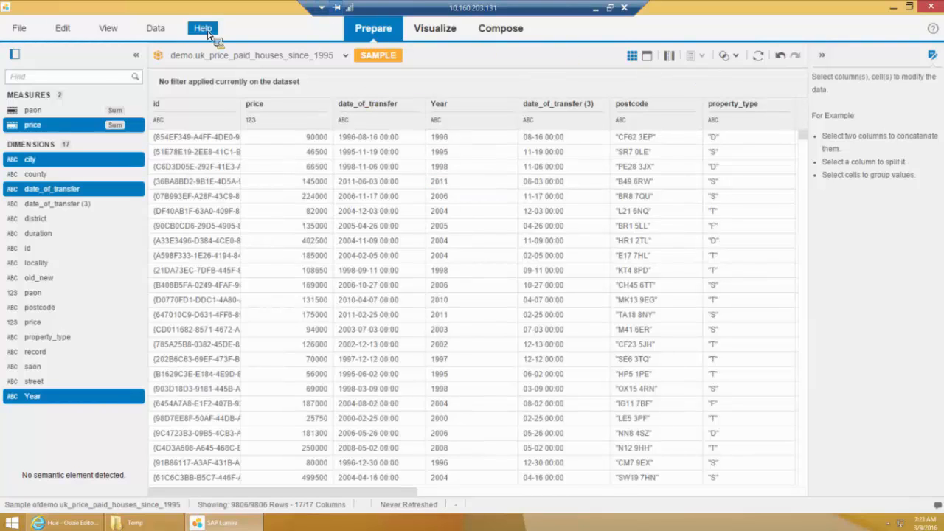
pyautogui.click(347, 59)
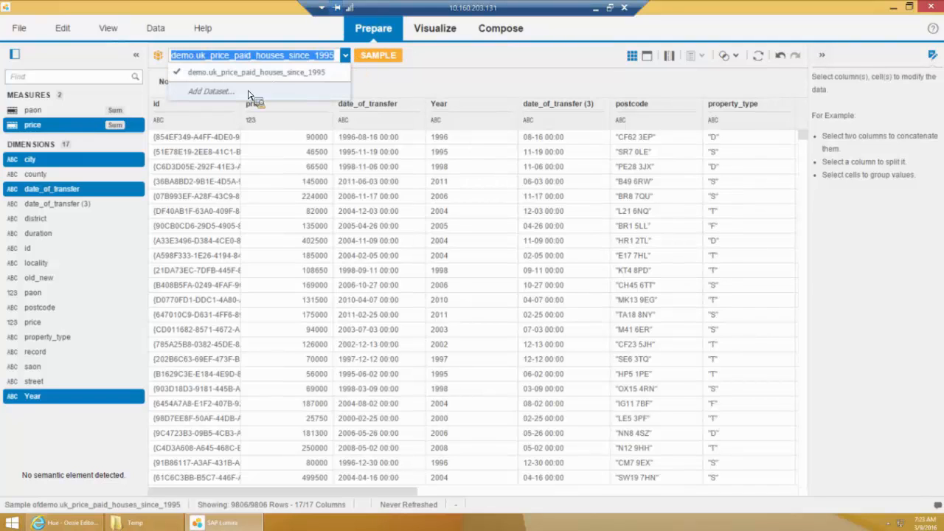
pyautogui.click(497, 81)
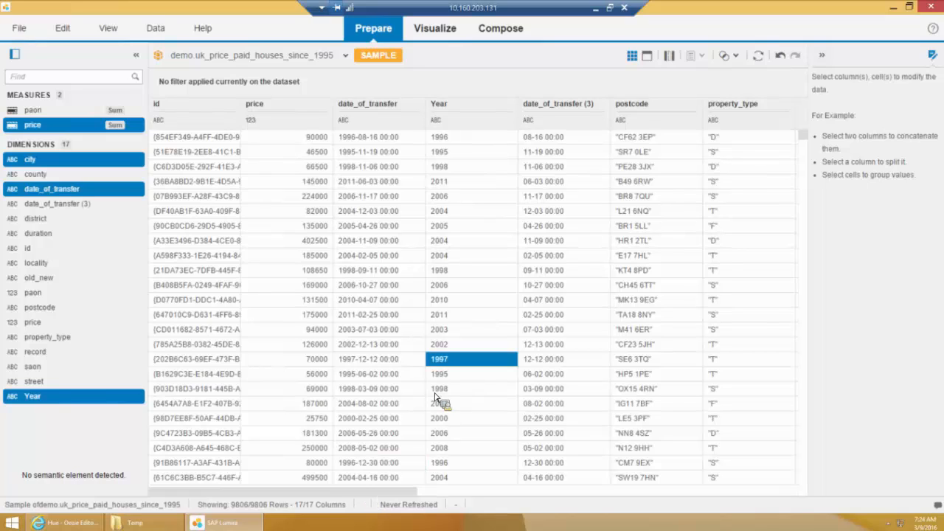
# Chart the price measure by the Year dimension in the Visualize view and display it as a Column Chart.
pyautogui.click(445, 37)
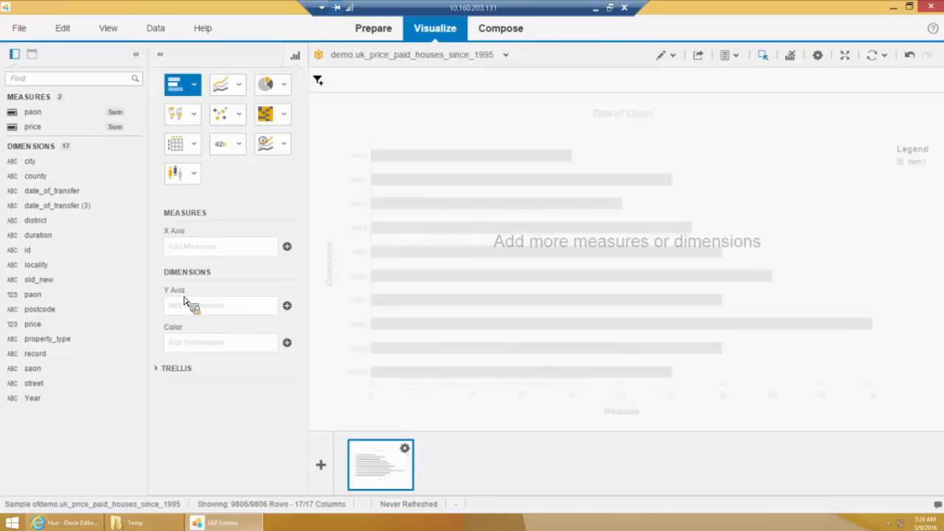
pyautogui.moveTo(130, 325); pyautogui.dragTo(126, 330)
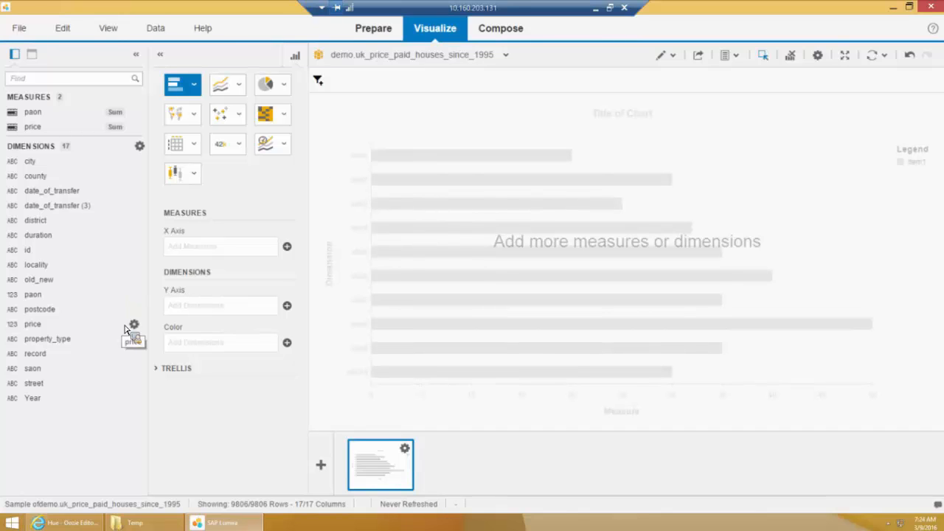
pyautogui.doubleClick(40, 404)
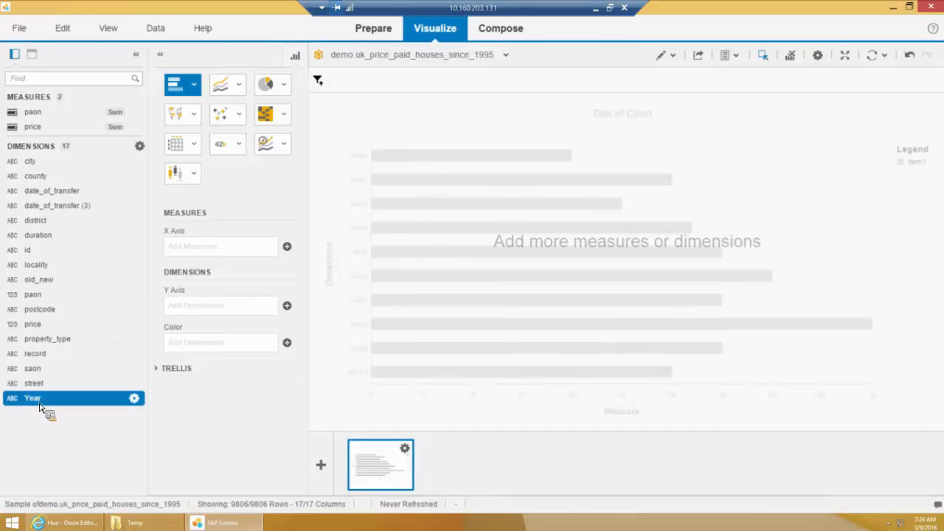
pyautogui.doubleClick(33, 128)
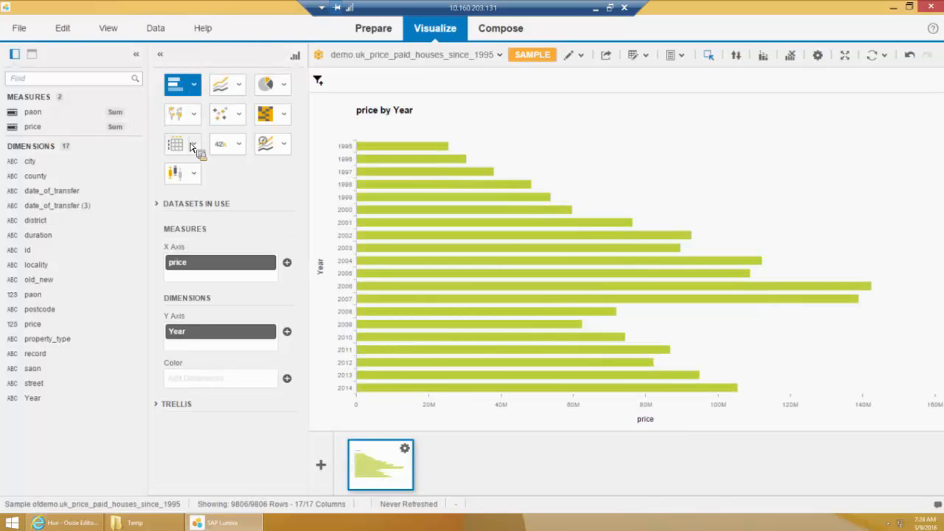
pyautogui.click(194, 85)
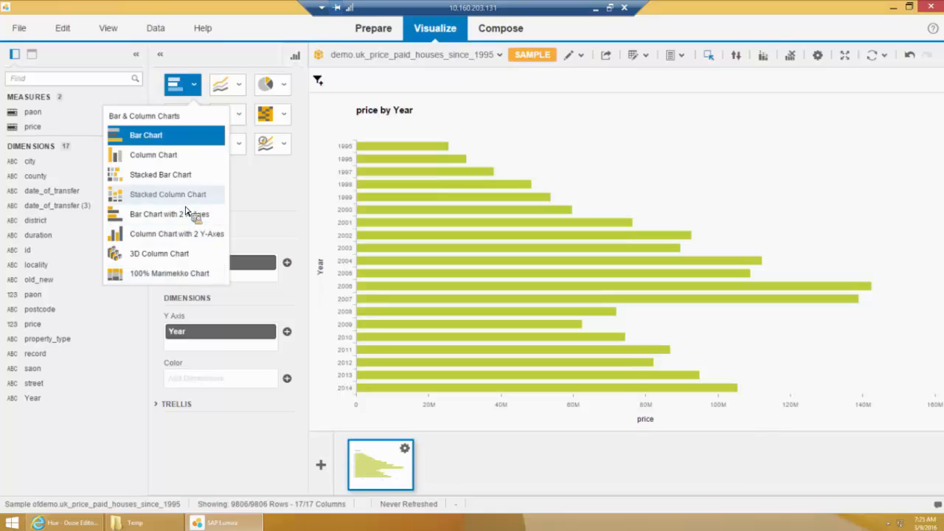
pyautogui.click(176, 160)
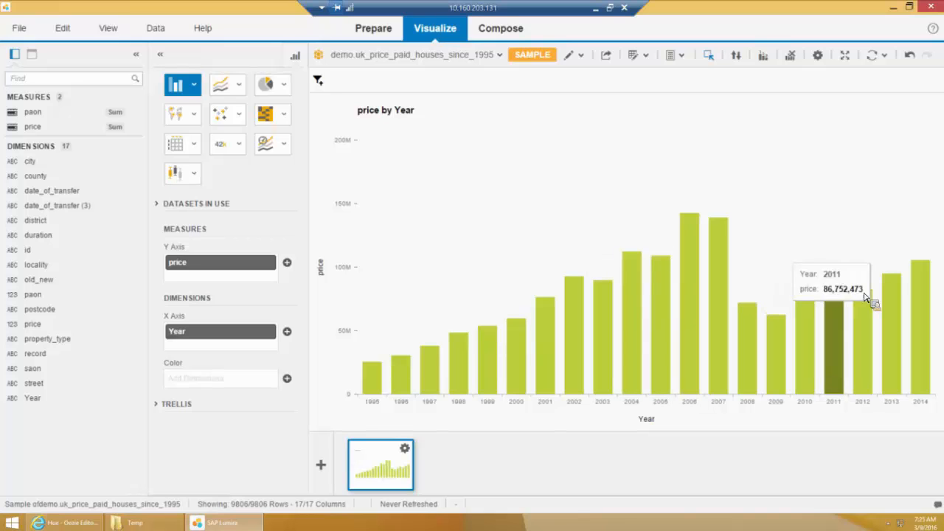
# Change the aggregation of the price measure to Average and display price by Year as a line chart.
pyautogui.click(134, 127)
pyautogui.moveTo(140, 132)
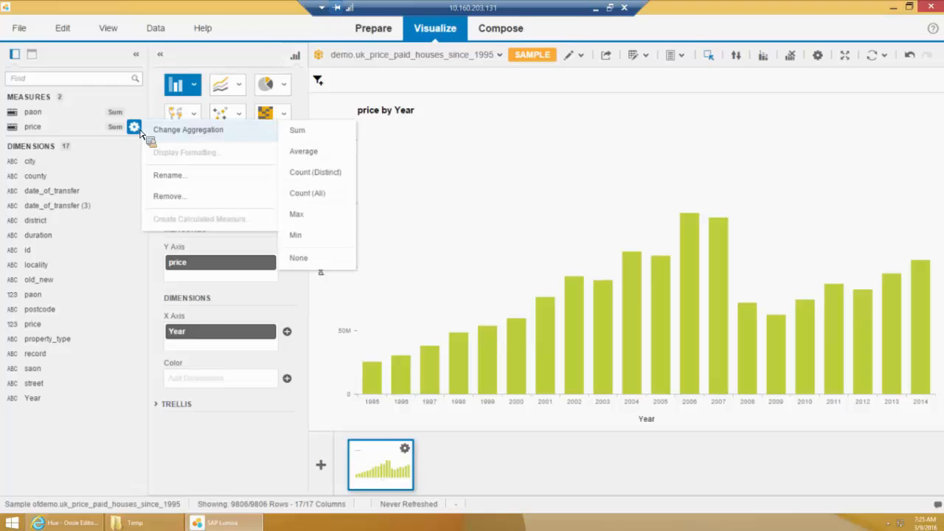
pyautogui.click(292, 152)
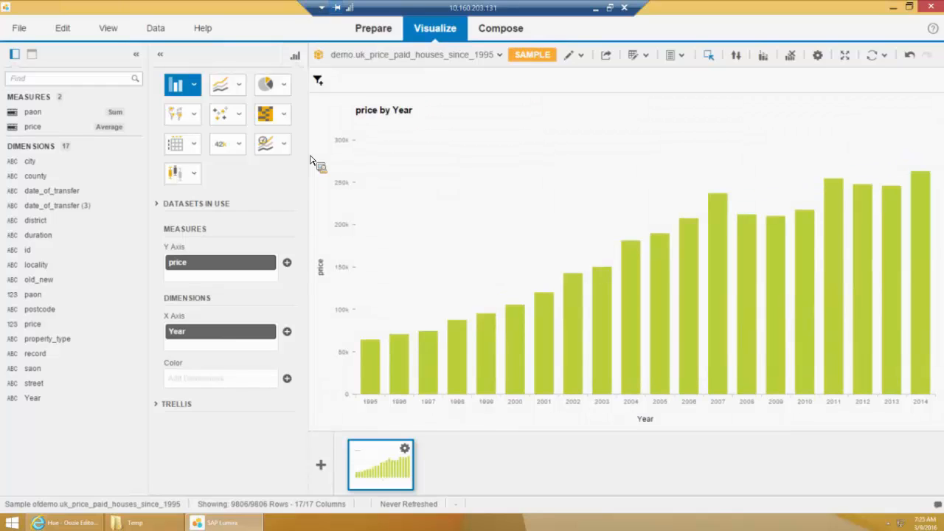
pyautogui.click(225, 87)
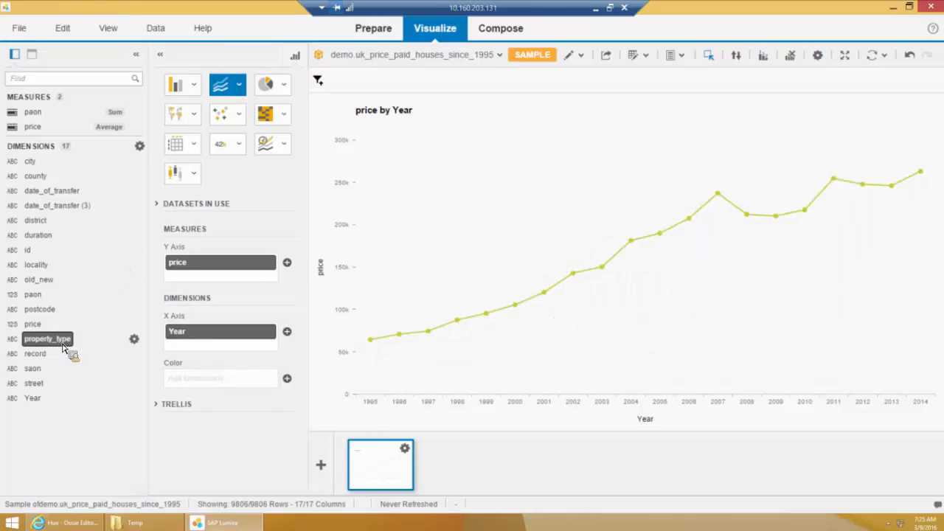
# Filter the entire dataset in the Prepare view so that city is in a list containing only LONDON.
pyautogui.moveTo(62, 347); pyautogui.dragTo(377, 35)
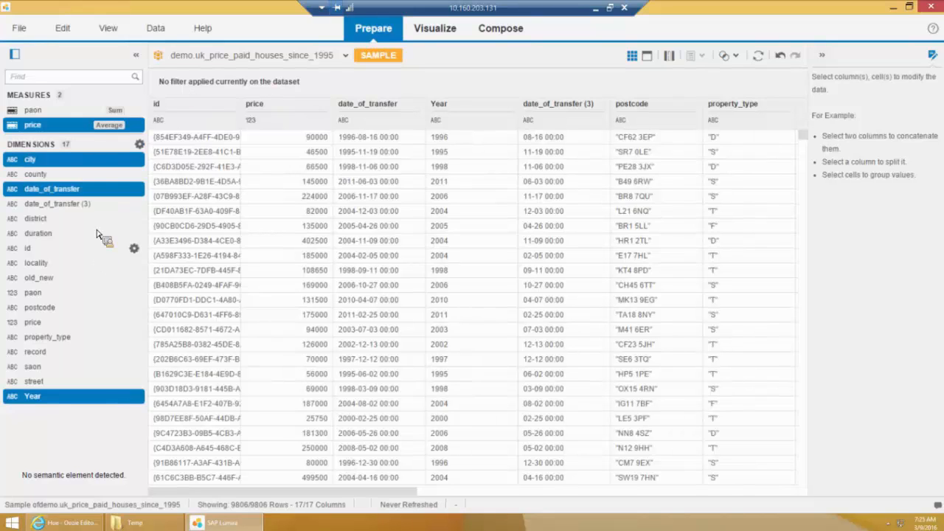
pyautogui.click(105, 188)
pyautogui.click(104, 188)
pyautogui.click(134, 159)
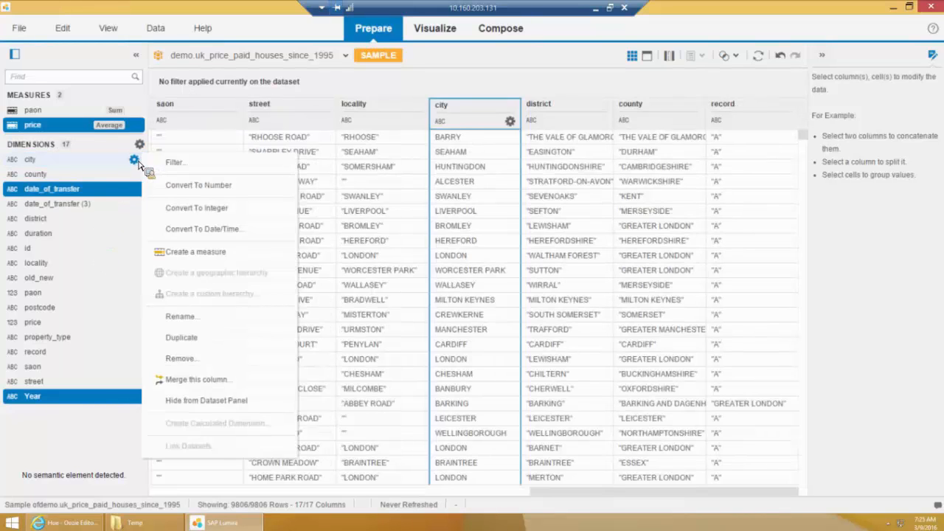
pyautogui.click(200, 168)
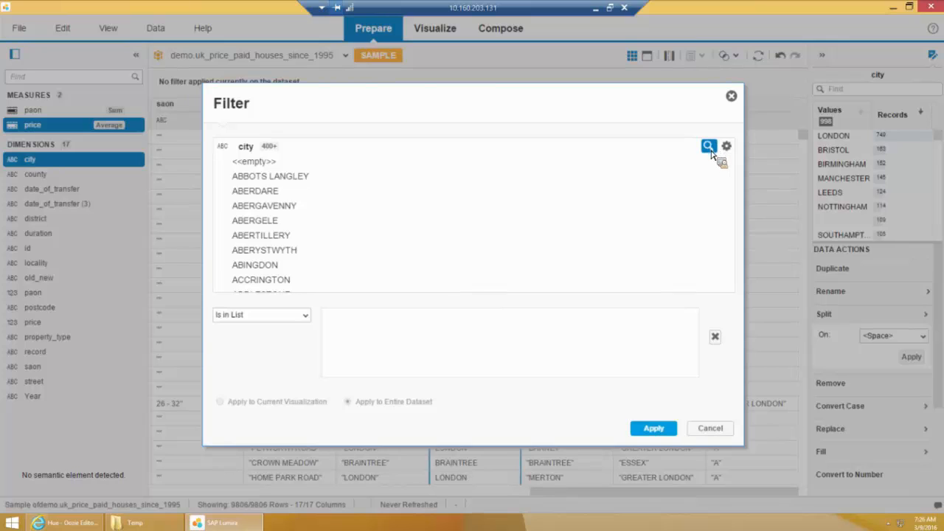
pyautogui.click(708, 146)
pyautogui.write('London')
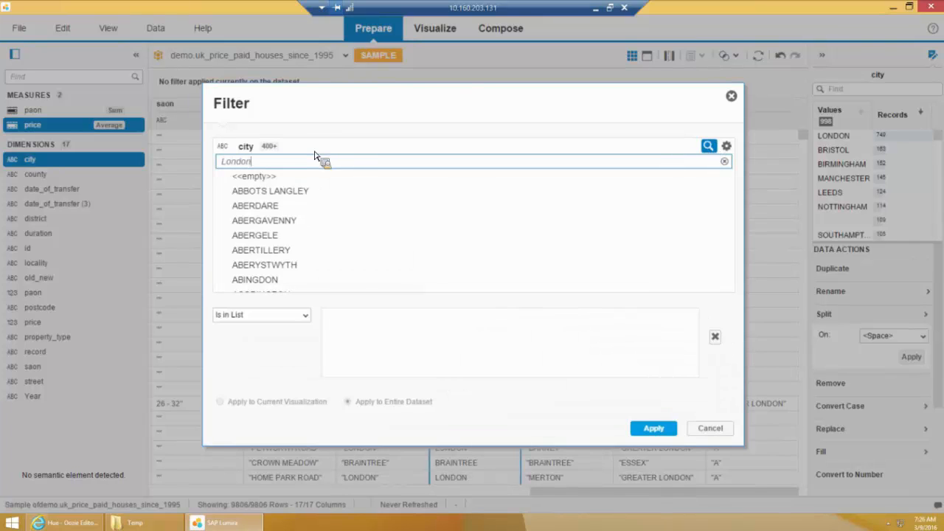
pyautogui.click(251, 181)
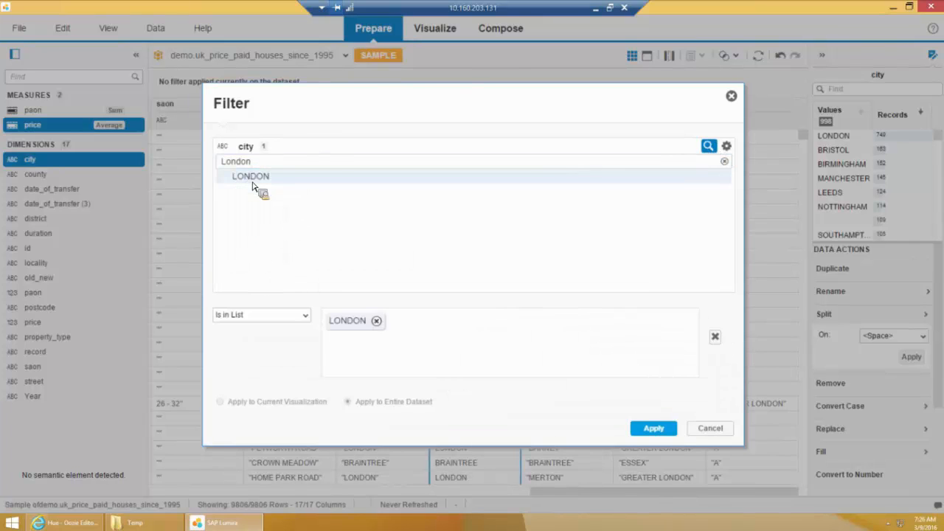
pyautogui.click(654, 429)
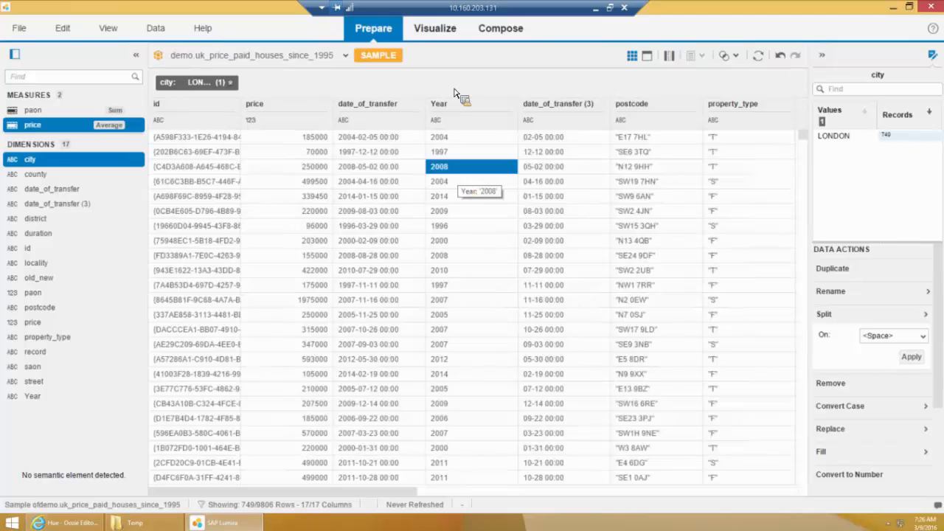
# Color the average price by Year line chart by property_type in the Visualize view.
pyautogui.click(441, 29)
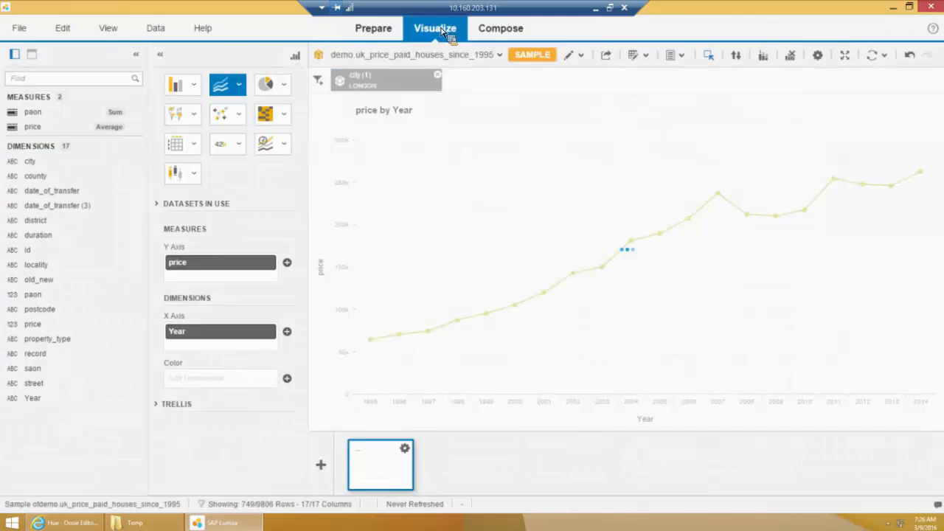
pyautogui.doubleClick(49, 341)
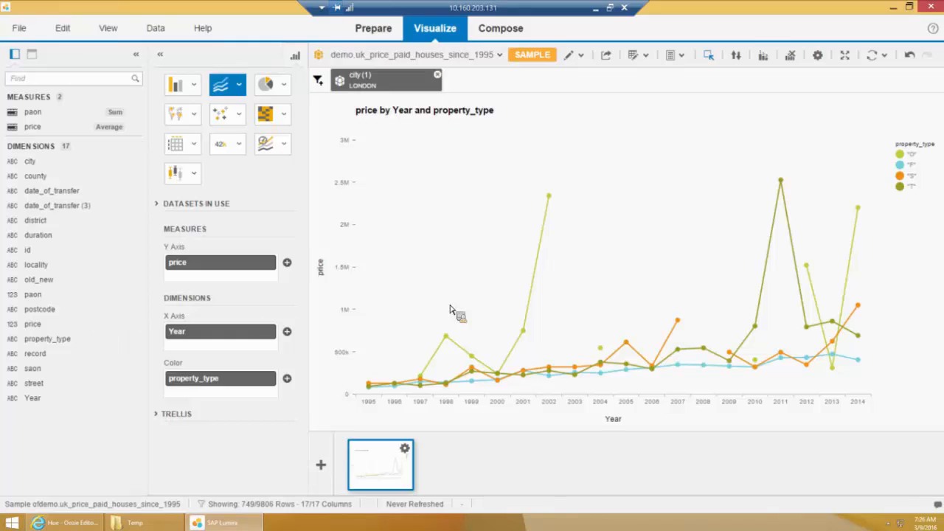
# Start generating the full dataset from the sample, choosing Generate Lumira document as the output of the Hadoop job.
pyautogui.click(533, 56)
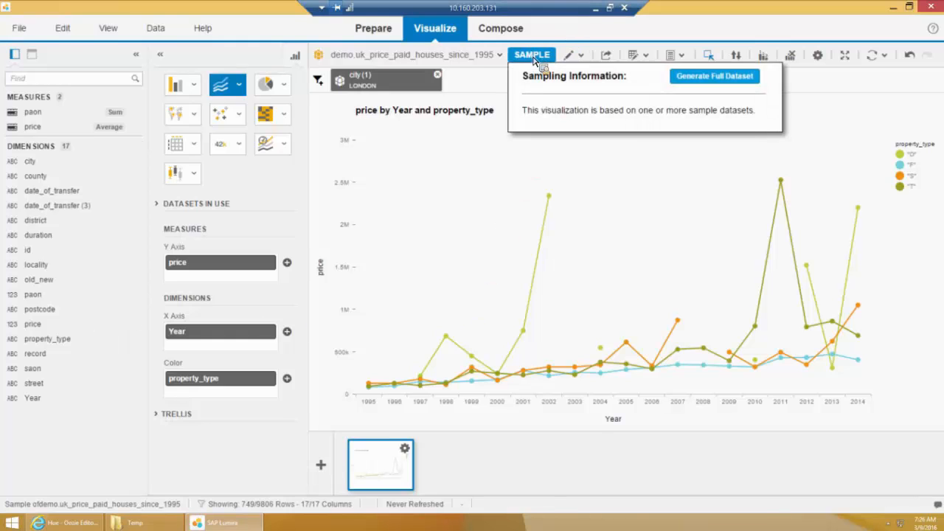
pyautogui.click(714, 76)
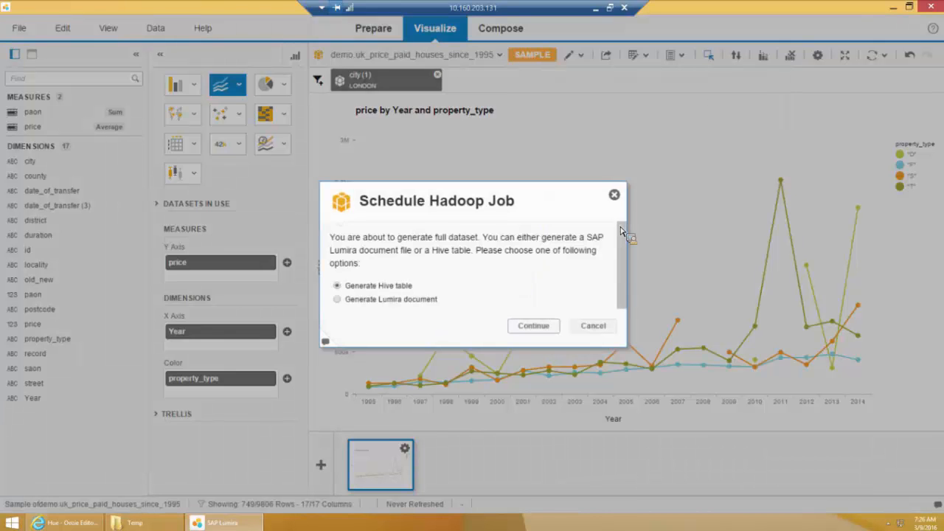
pyautogui.moveTo(622, 244); pyautogui.dragTo(620, 298)
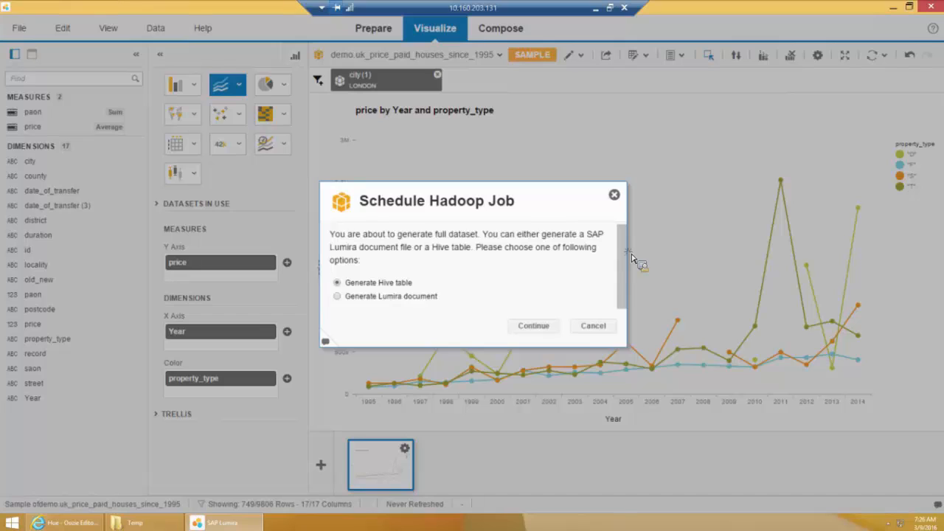
pyautogui.scroll(1, 627, 254)
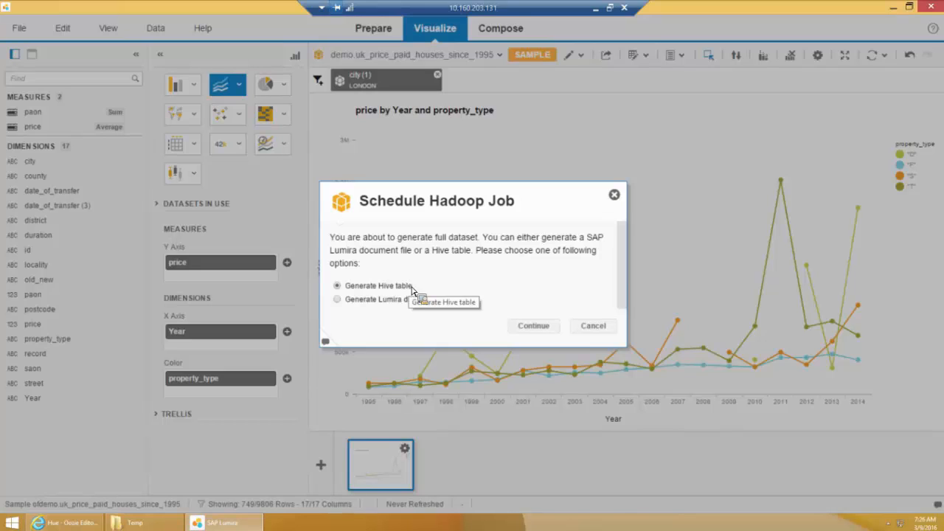
pyautogui.click(372, 305)
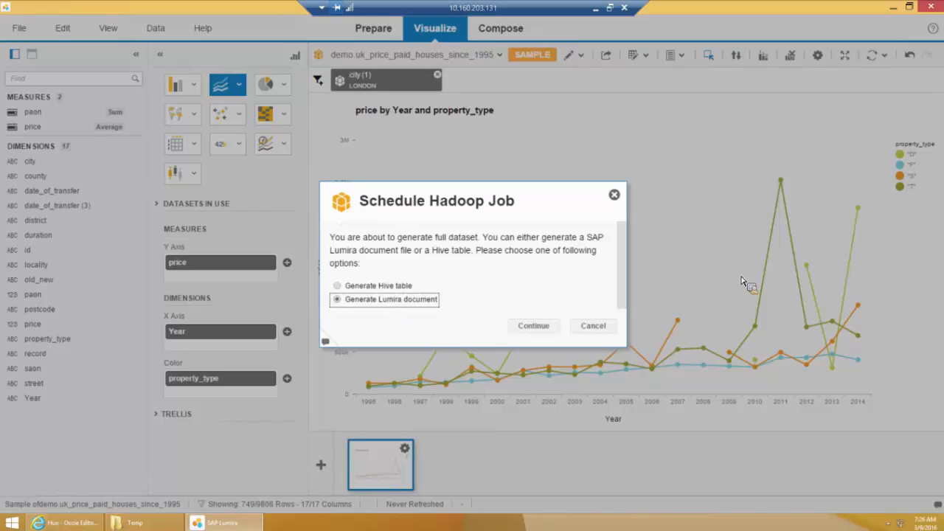
pyautogui.scroll(-1, 628, 273)
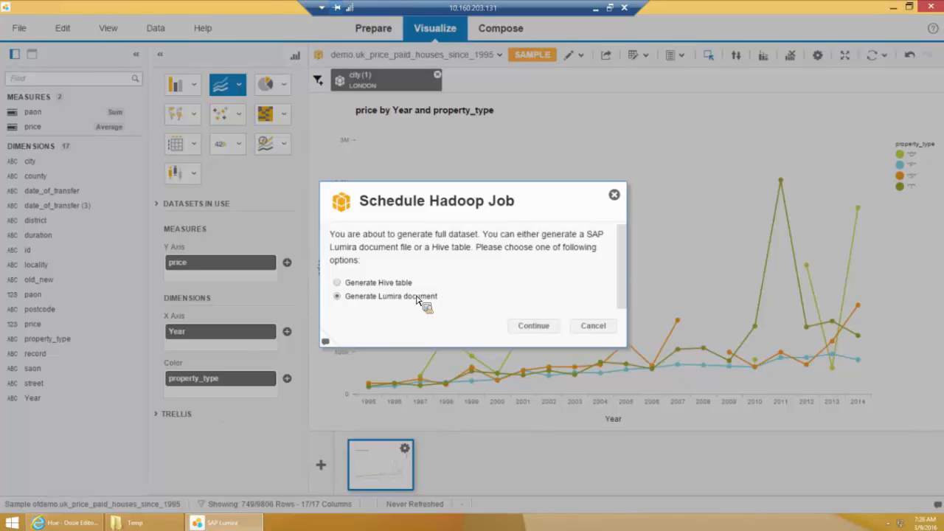
pyautogui.click(532, 326)
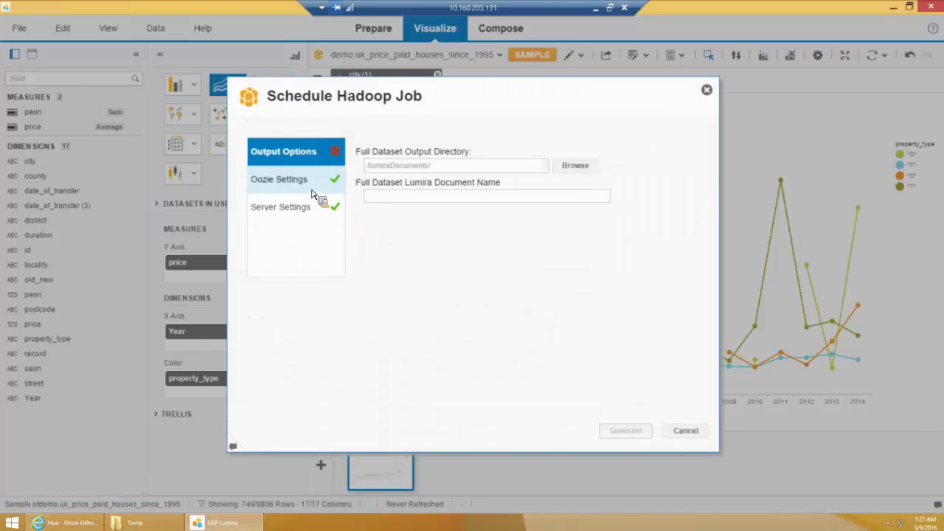
# Review the Oozie and server settings, then name the full dataset Lumira document uk_London_full in the output options.
pyautogui.click(309, 184)
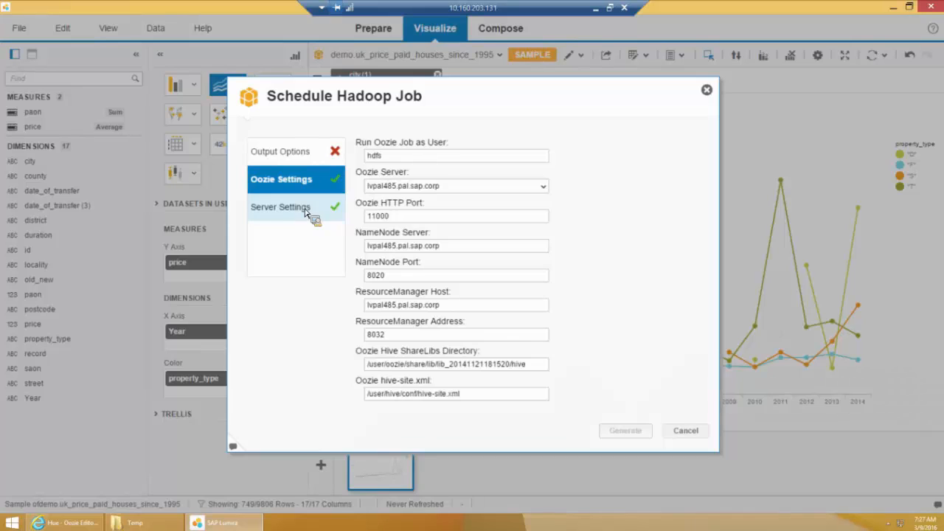
pyautogui.click(306, 210)
pyautogui.click(308, 182)
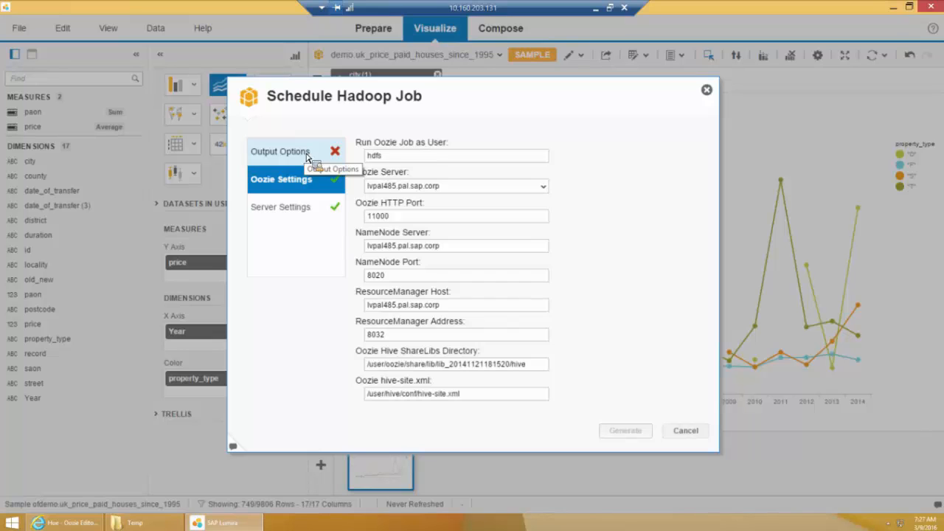
pyautogui.click(303, 154)
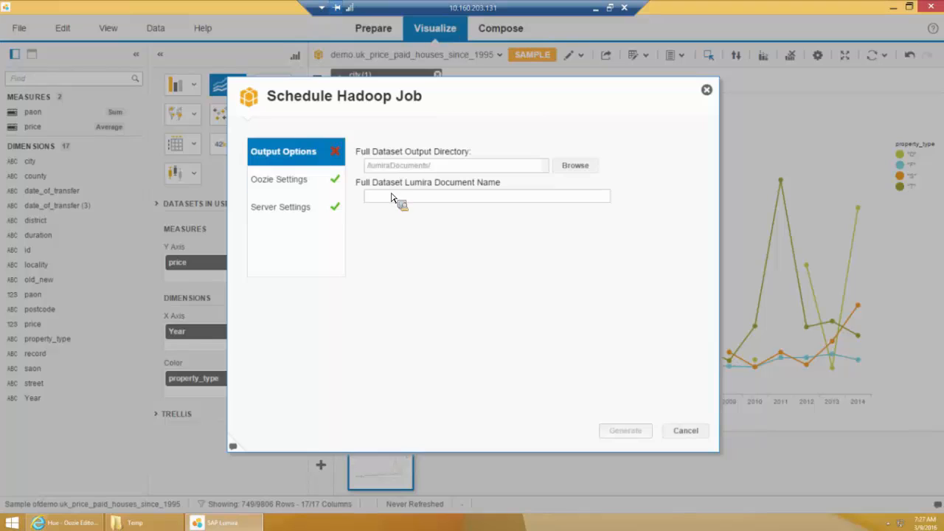
pyautogui.click(391, 197)
pyautogui.write('uk_')
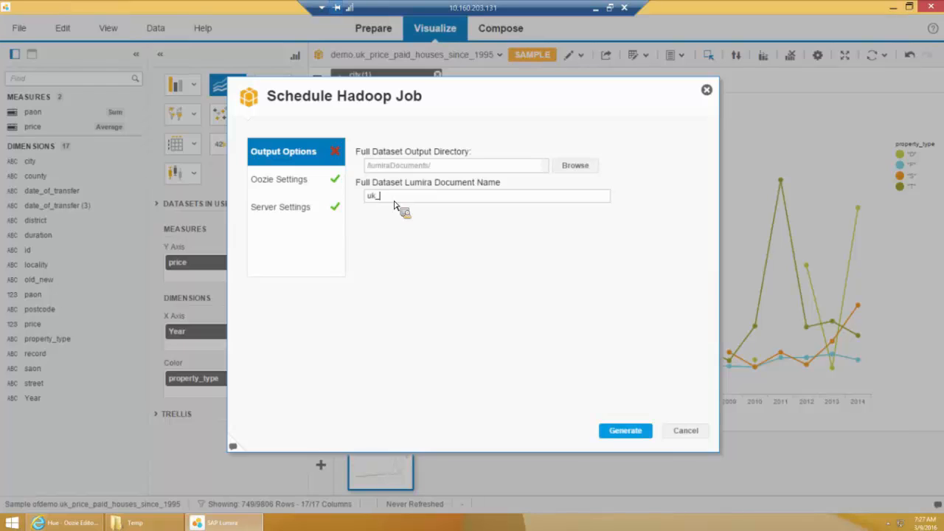
pyautogui.write('London_full')
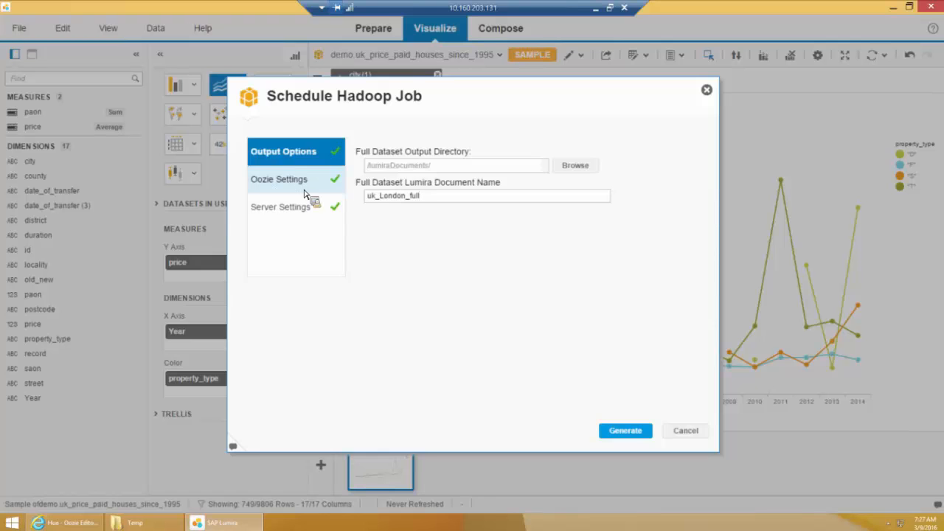
# Check the Oozie and server settings once more, then generate the full dataset and acknowledge the scheduled workflow.
pyautogui.click(305, 191)
pyautogui.click(308, 208)
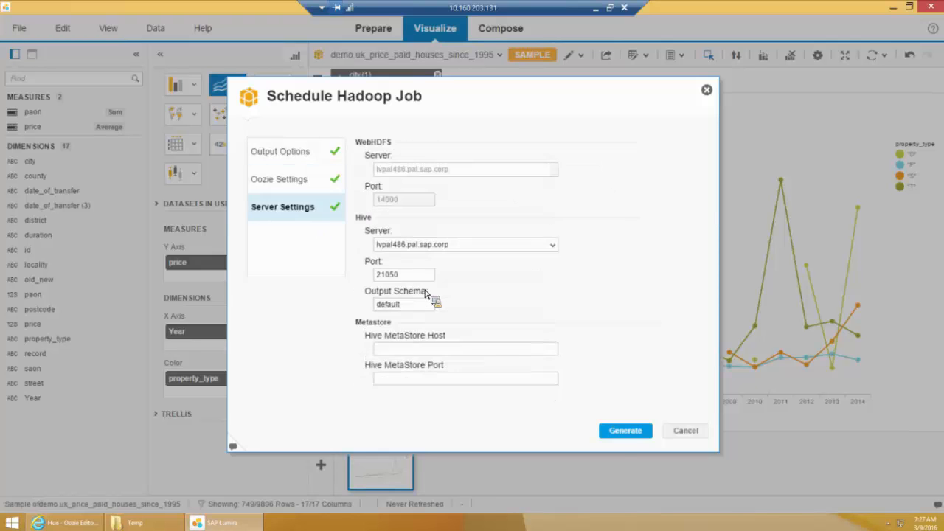
pyautogui.click(627, 436)
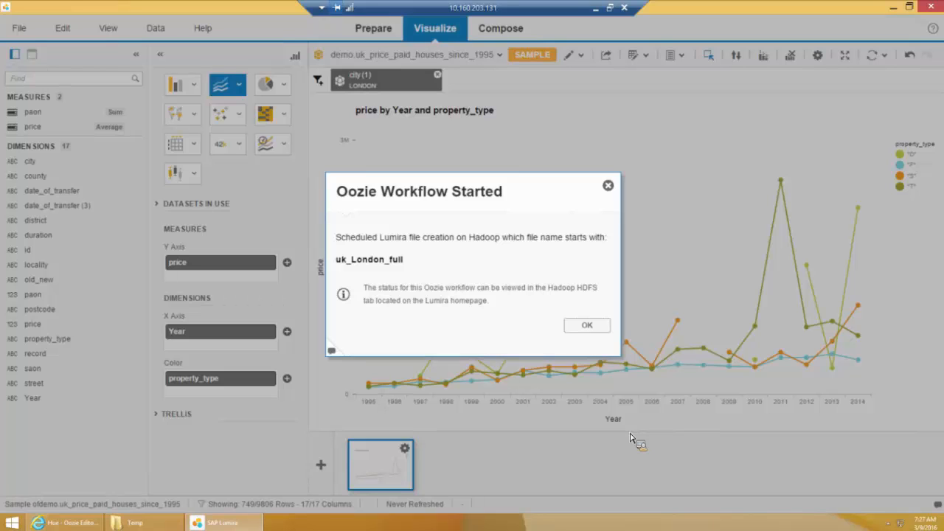
pyautogui.click(586, 323)
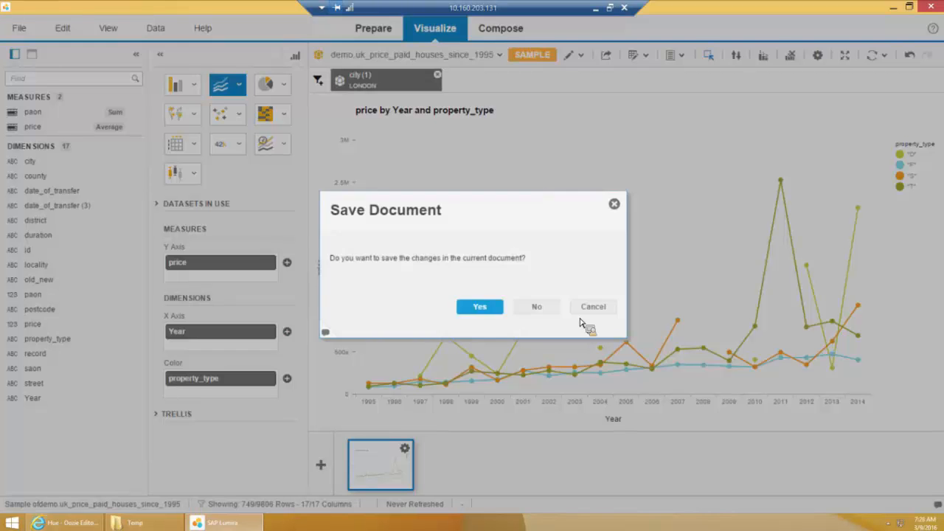
# Close the current document without saving and view the submitted workflows in Hadoop HDFS.
pyautogui.click(549, 310)
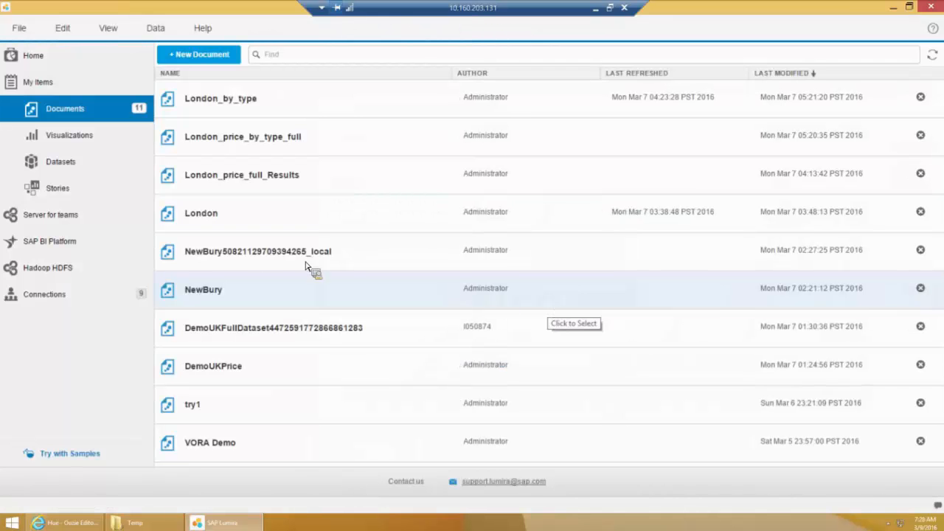
pyautogui.click(75, 277)
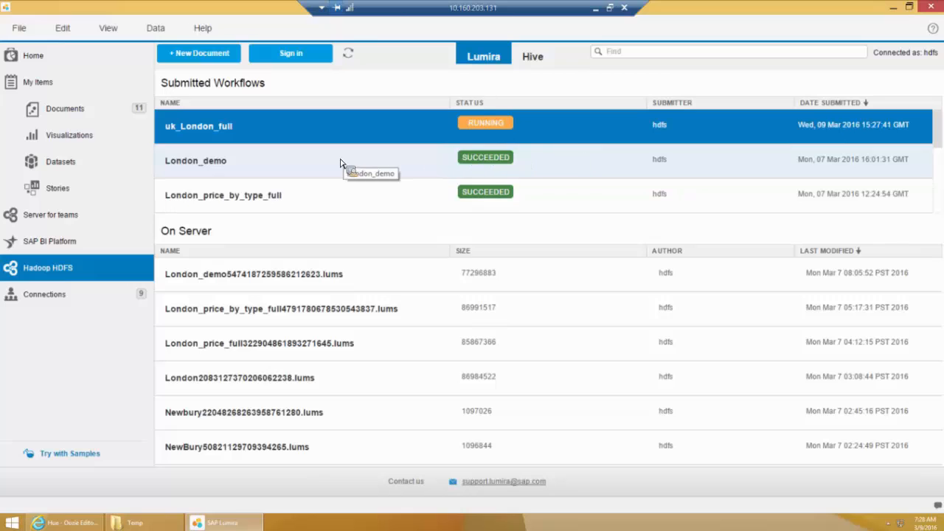
# Open the saved document London_price_by_type_full to view its full-dataset price chart.
pyautogui.click(74, 118)
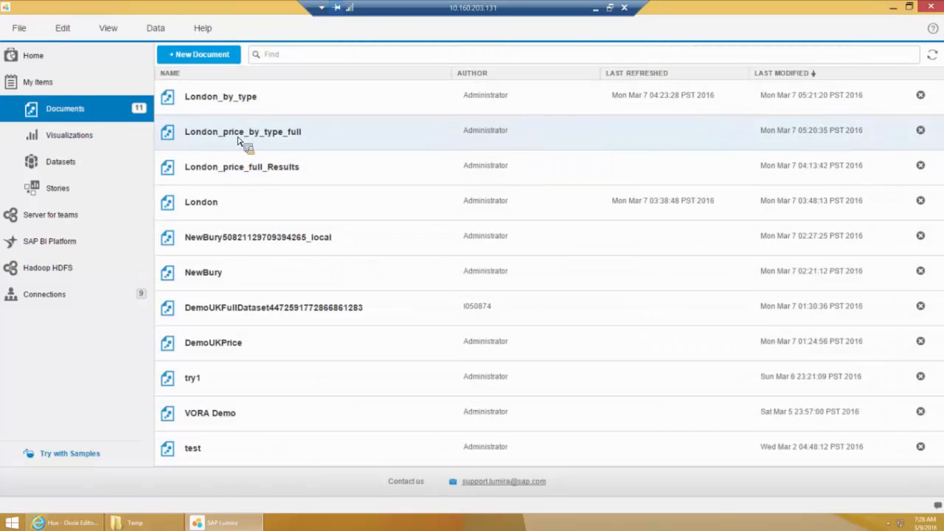
pyautogui.click(238, 140)
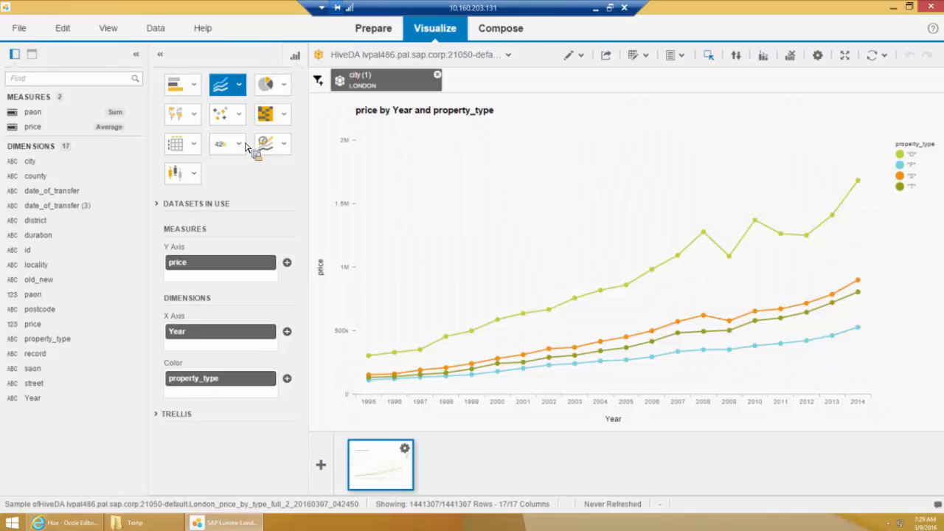
# Minimize the remote session, switch to the PowerPoint slide show, advance to the Neo4j and Customized Acquisition Experience slide, and end the show.
pyautogui.click(595, 8)
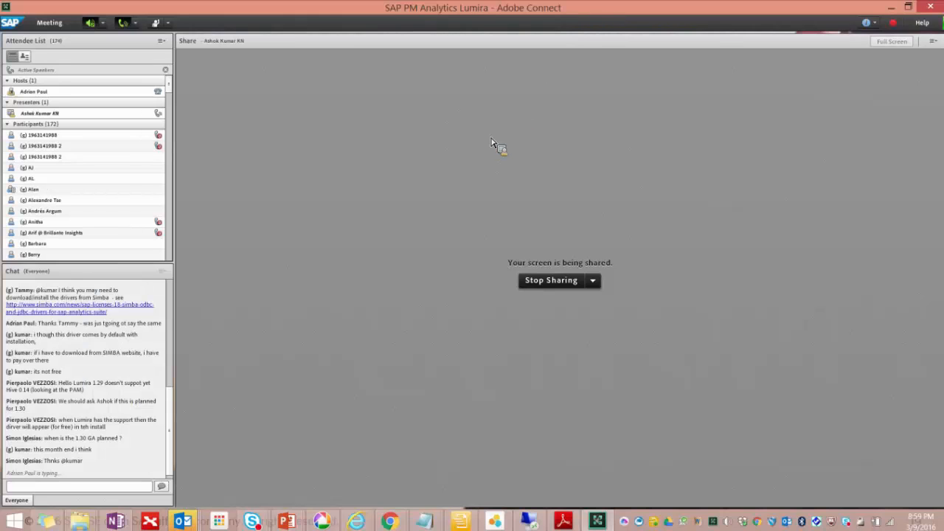
pyautogui.hotkey('alt', 'Tab')
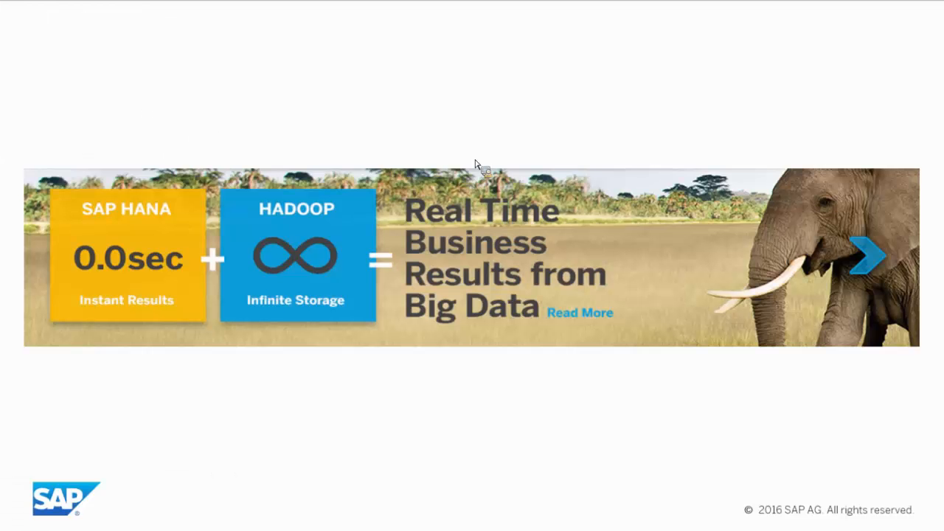
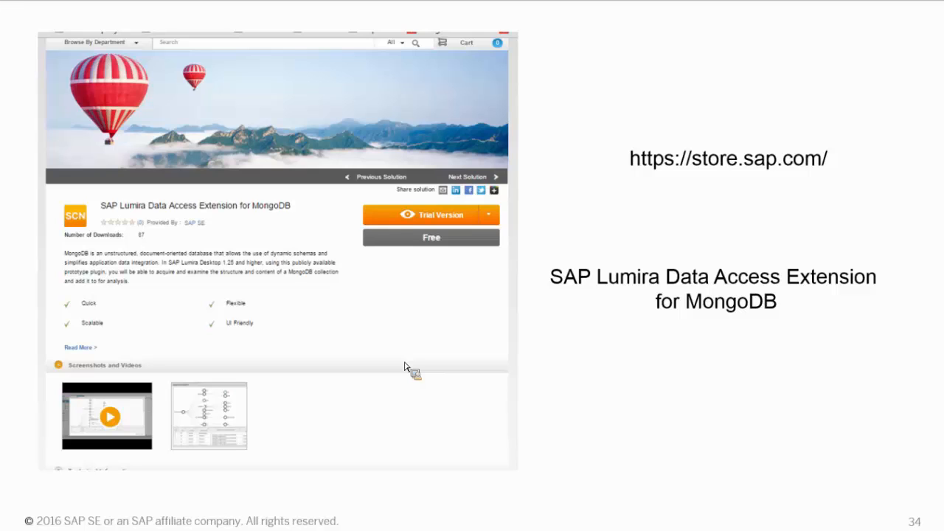
pyautogui.press('Right')
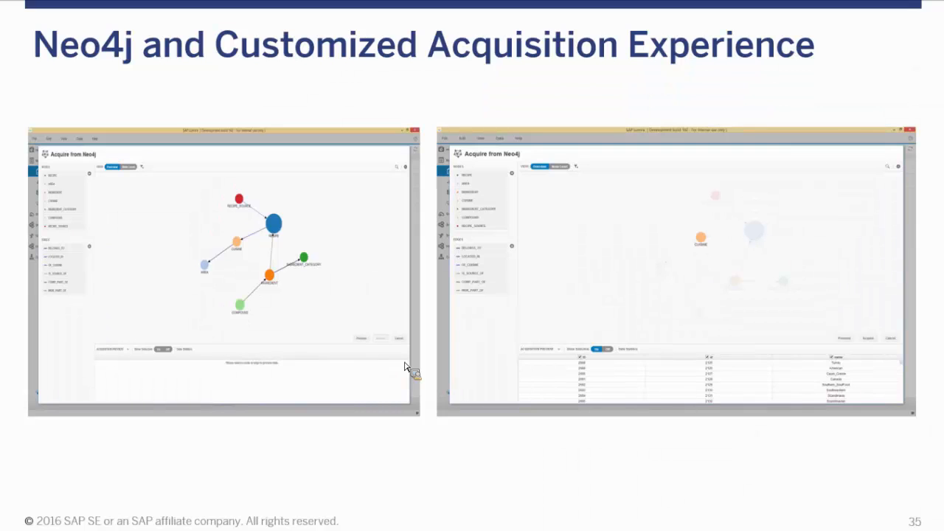
pyautogui.press('Escape')
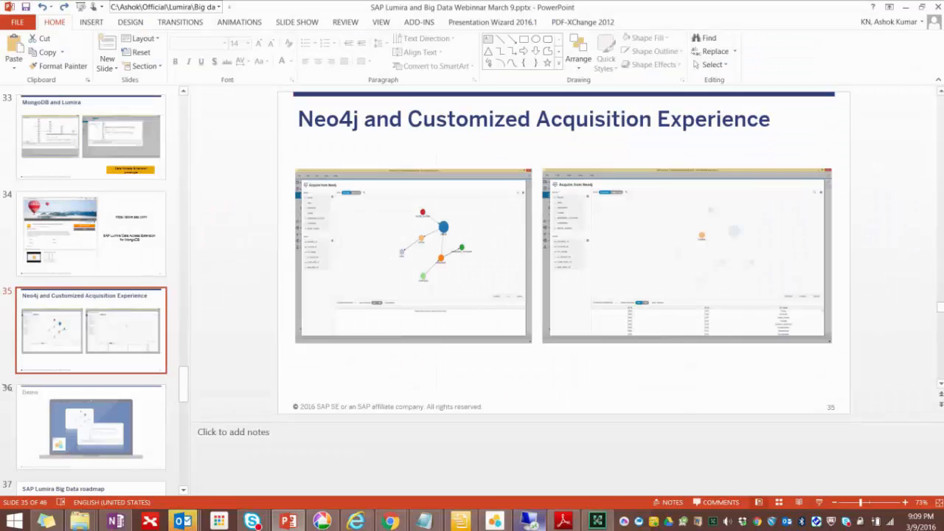
# Switch to the local SAP Lumira and start a new document from the recently used Neo4j source INGREDIENT.
pyautogui.click(494, 521)
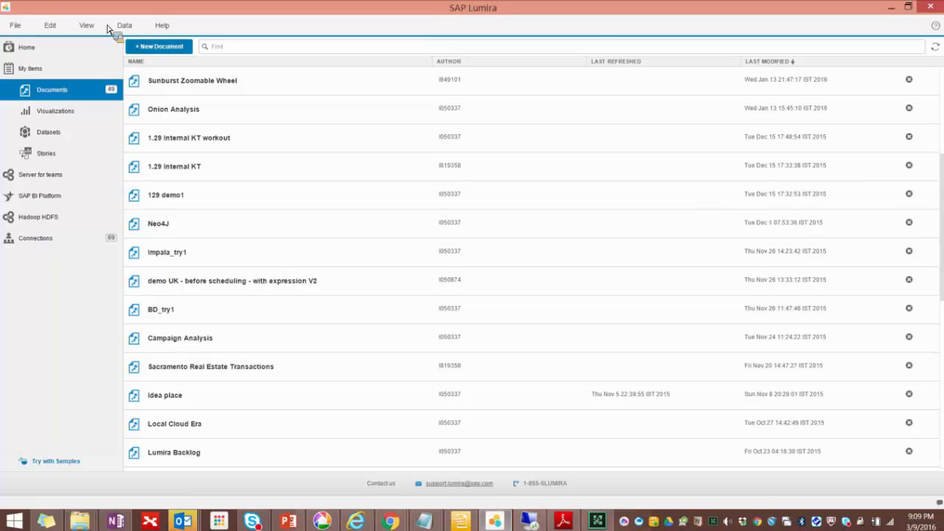
pyautogui.click(152, 47)
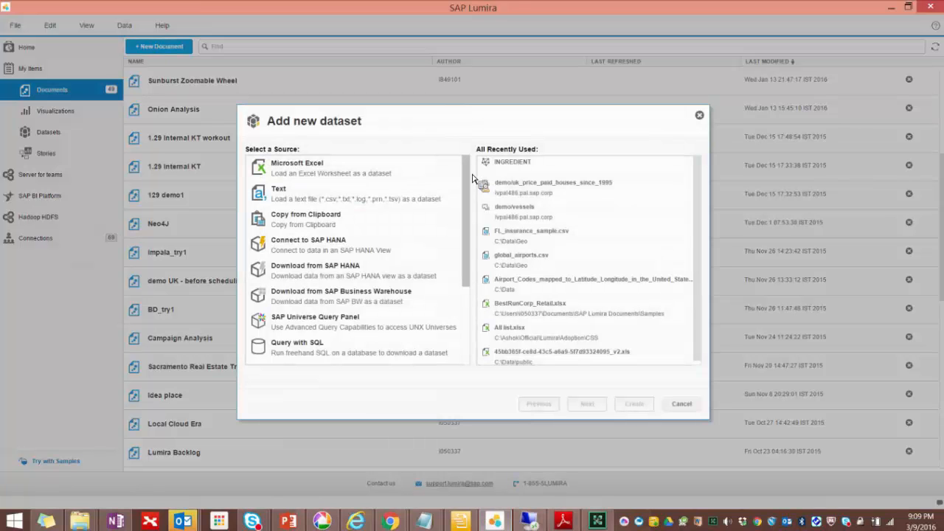
pyautogui.scroll(-5, 469, 257)
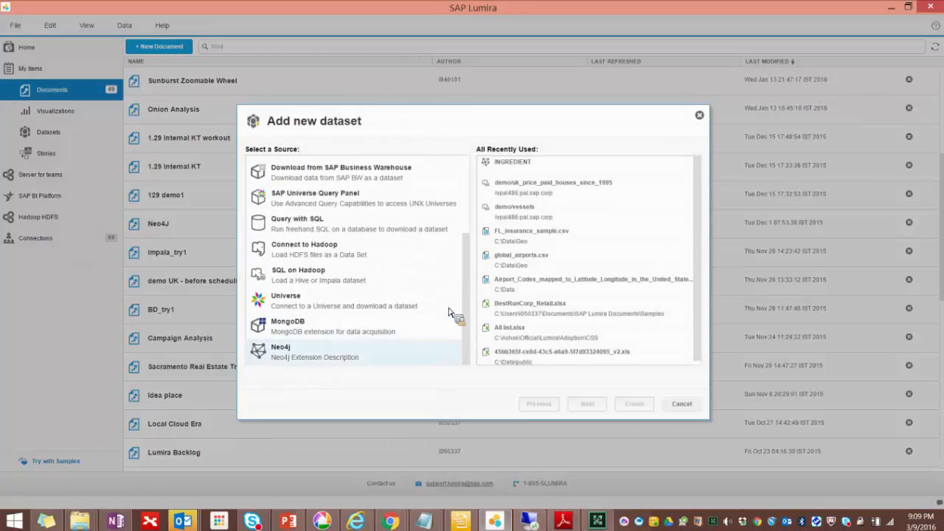
pyautogui.click(380, 359)
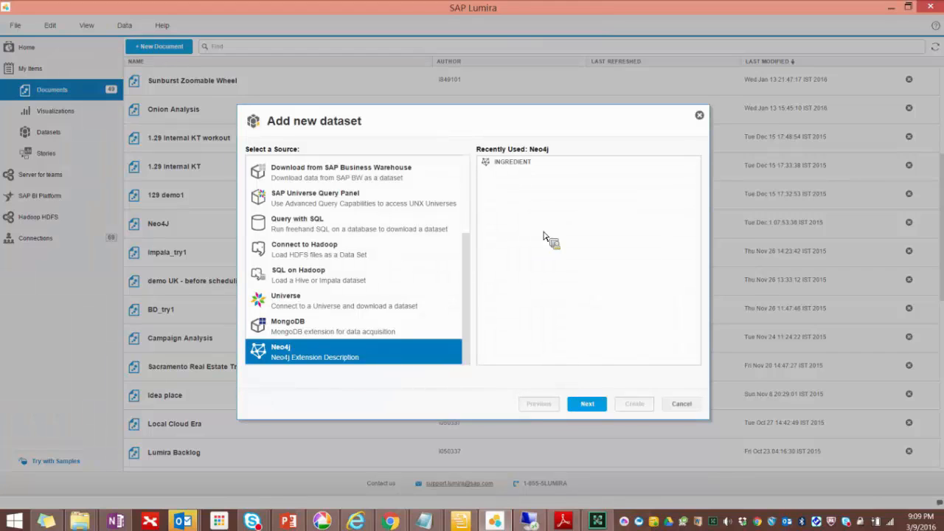
pyautogui.doubleClick(528, 166)
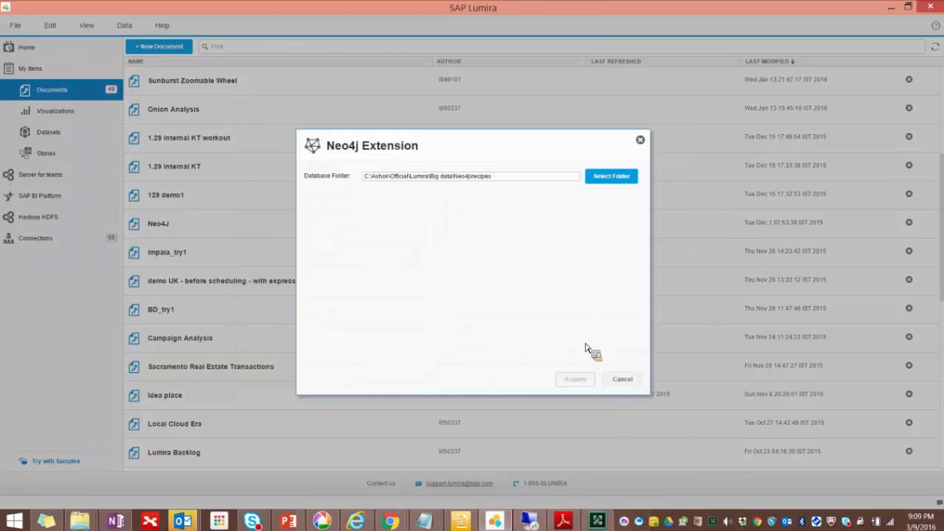
# Select the Neo4j recipes folder as the database folder and acquire its graph.
pyautogui.click(606, 180)
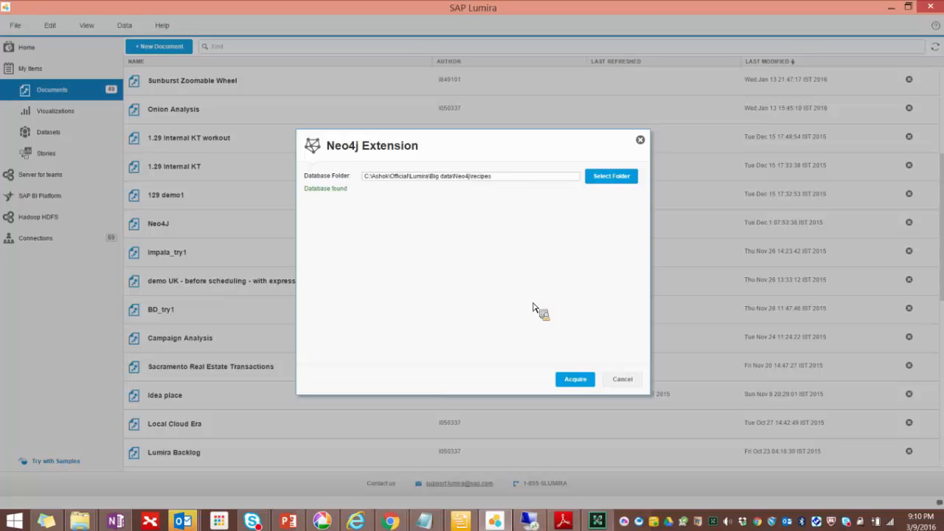
pyautogui.click(575, 383)
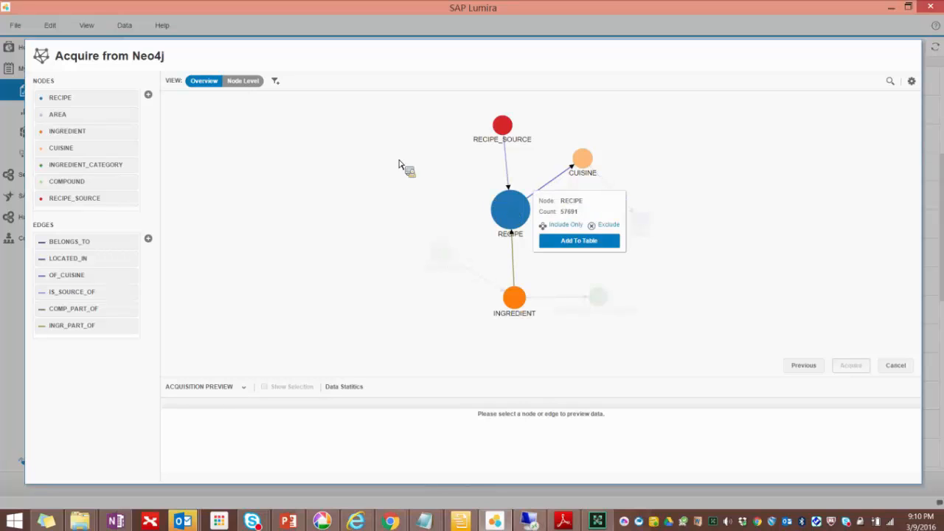
# Show the recipe graph at Node Level and inspect the details of an individual recipe node.
pyautogui.click(242, 83)
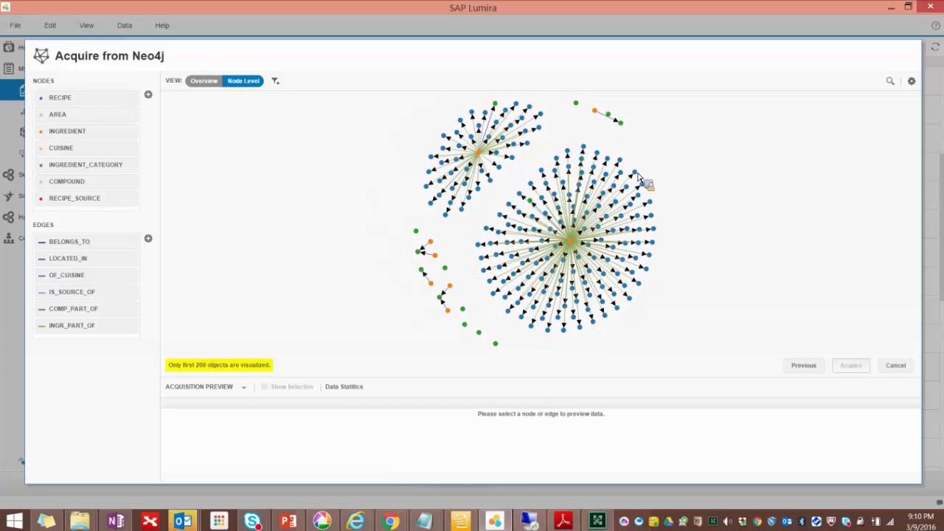
pyautogui.moveTo(624, 177)
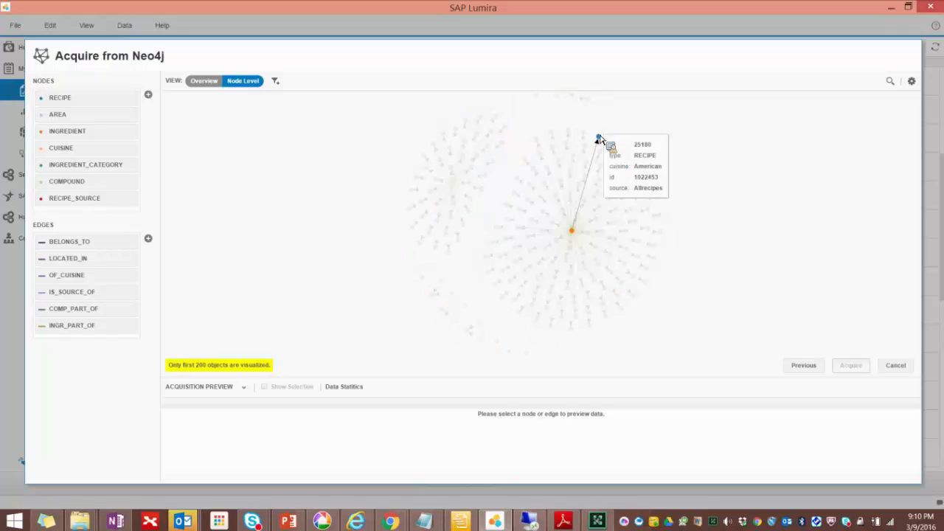
# Filter the graph's RECIPE nodes to cuisine American using the properties of an individual American recipe node.
pyautogui.click(601, 142)
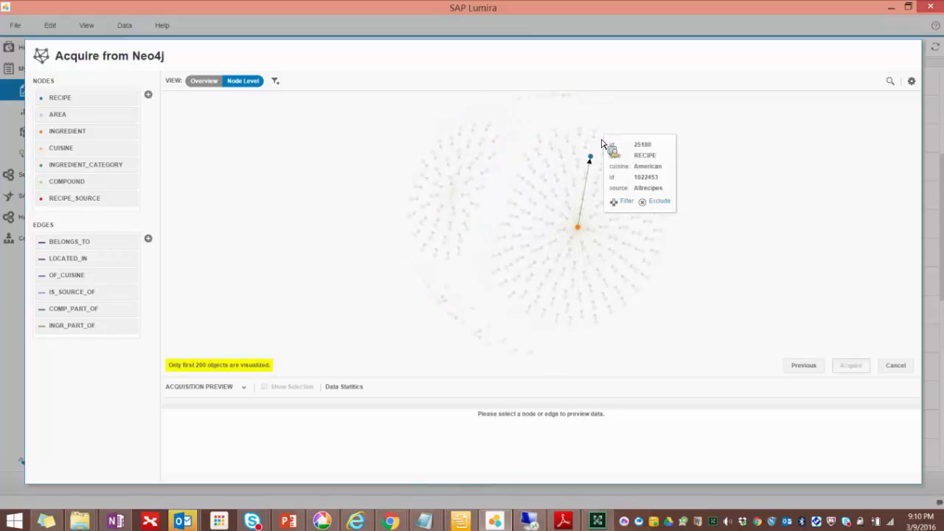
pyautogui.click(625, 204)
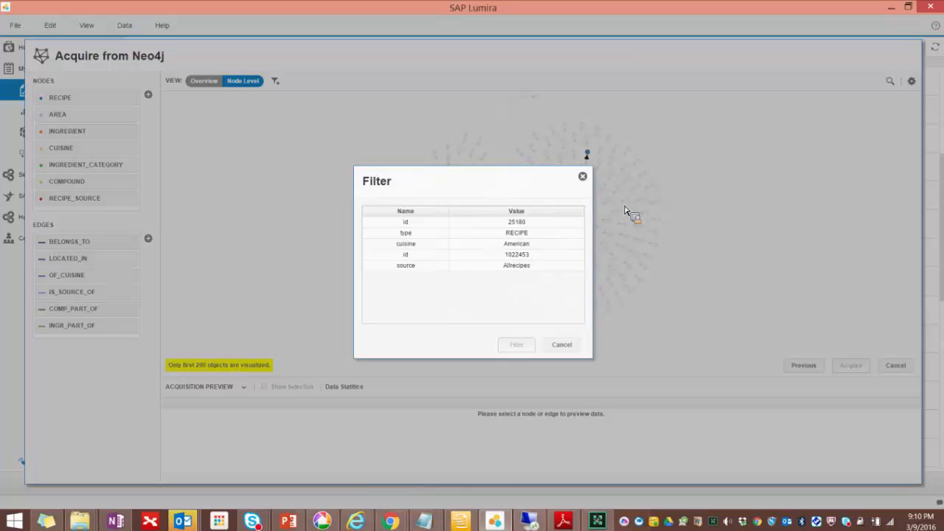
pyautogui.click(498, 247)
pyautogui.click(521, 346)
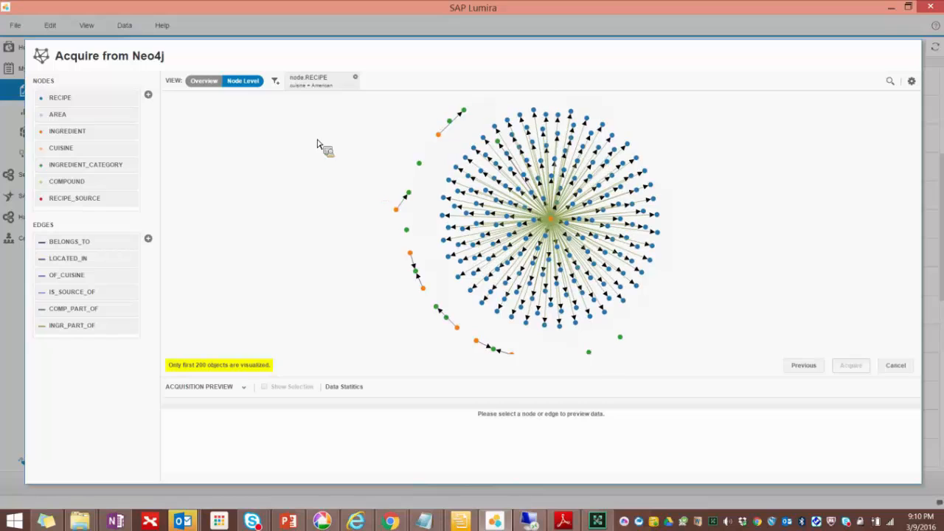
# Return the graph to Overview and add the INGREDIENT node to the acquisition table.
pyautogui.click(208, 83)
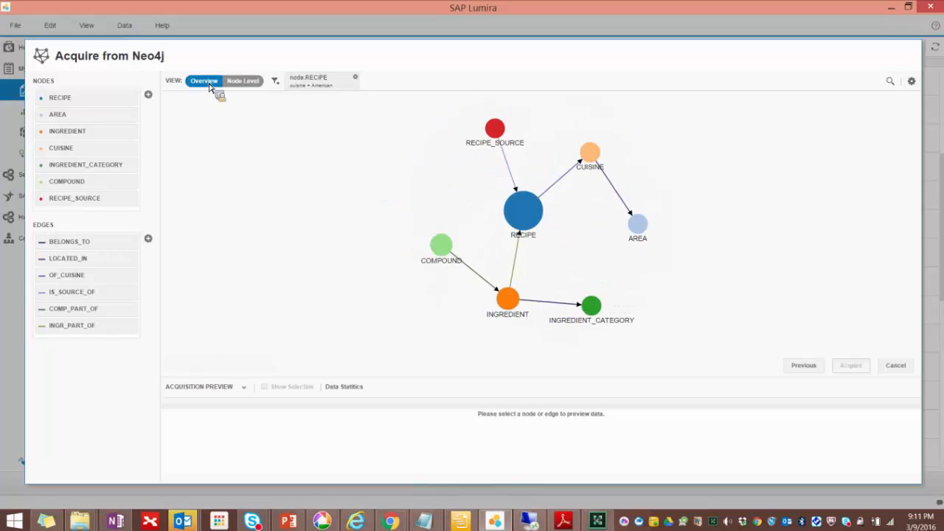
pyautogui.moveTo(514, 304)
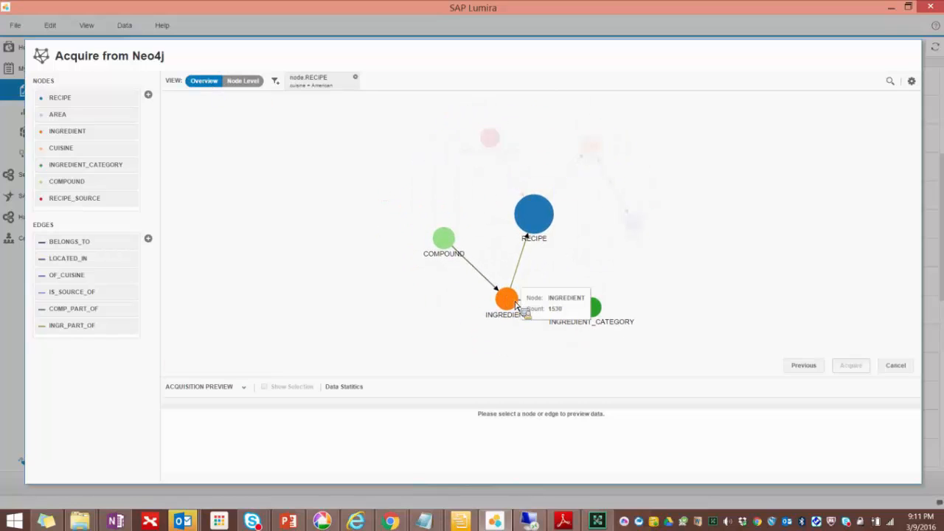
pyautogui.click(512, 305)
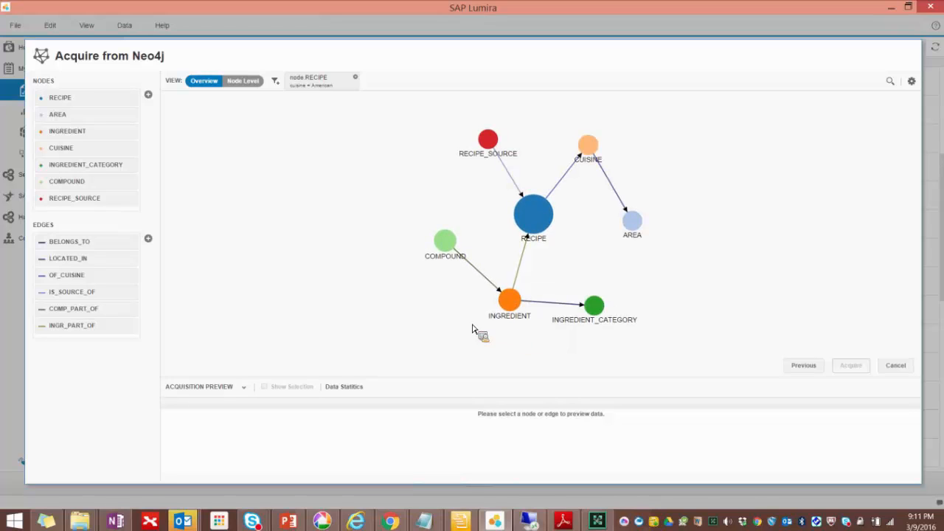
pyautogui.click(515, 307)
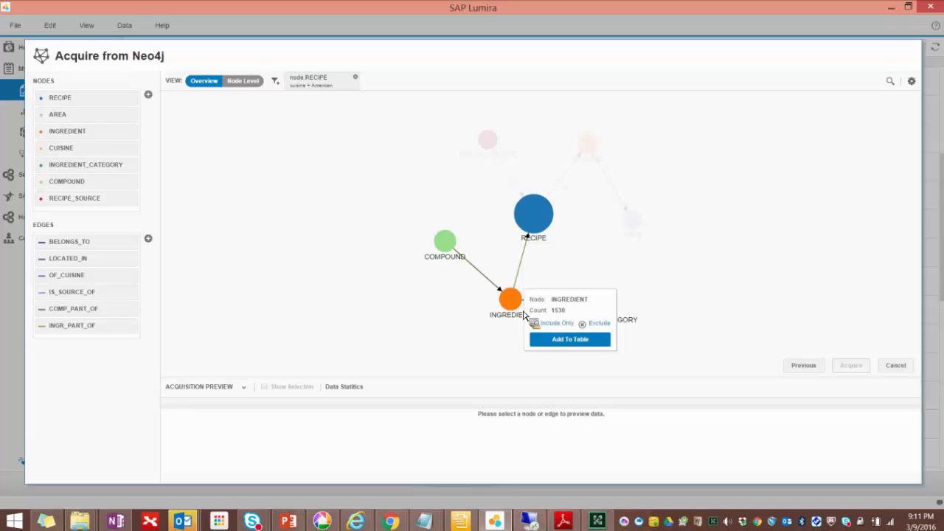
pyautogui.click(553, 339)
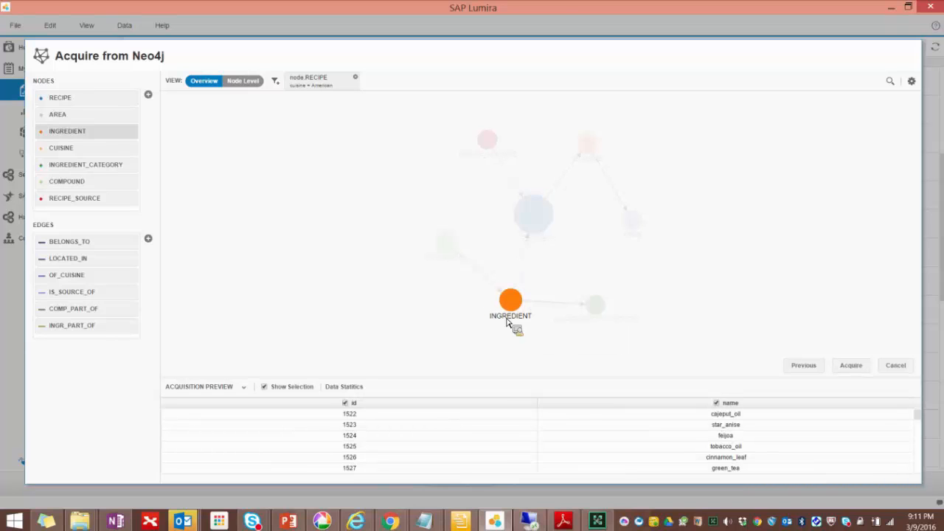
# Add the INGREDIENT node's Out-degree property for all edges to the table, look through the preview rows, and acquire the data.
pyautogui.moveTo(93, 139)
pyautogui.click(123, 133)
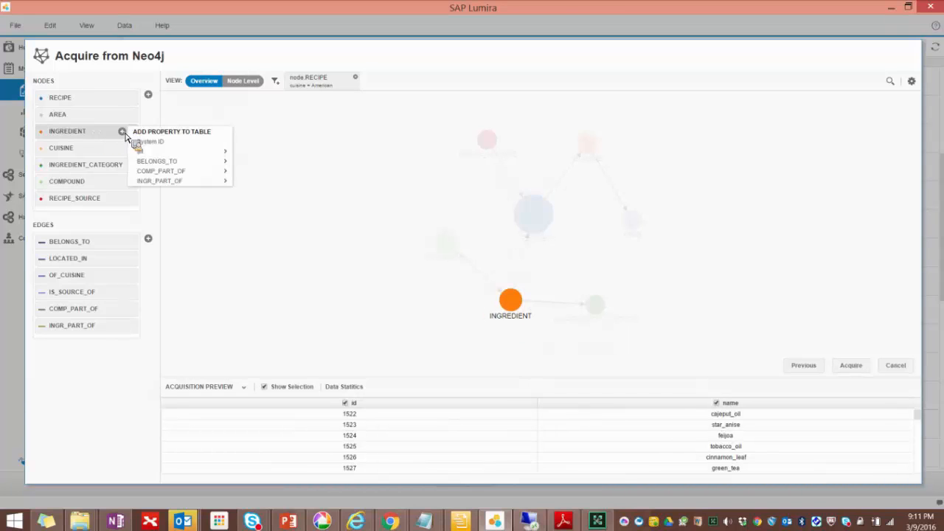
pyautogui.moveTo(165, 155)
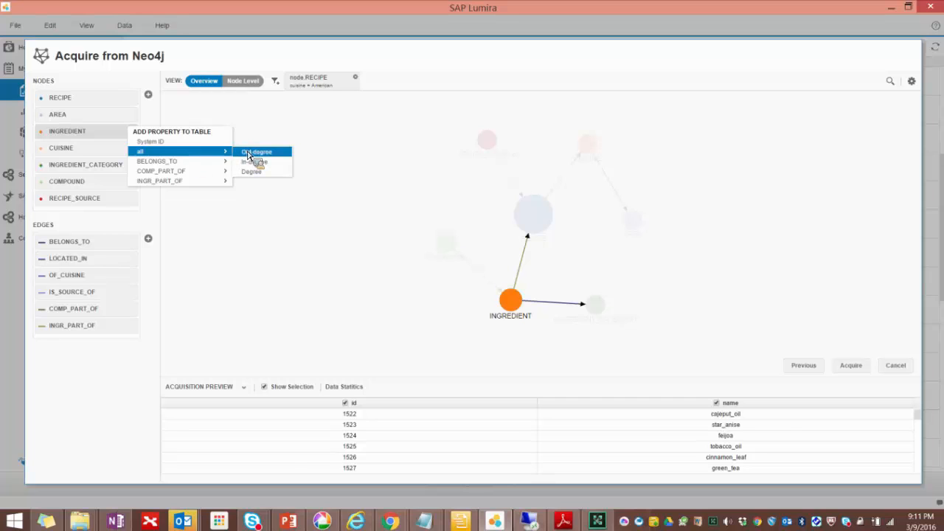
pyautogui.click(276, 152)
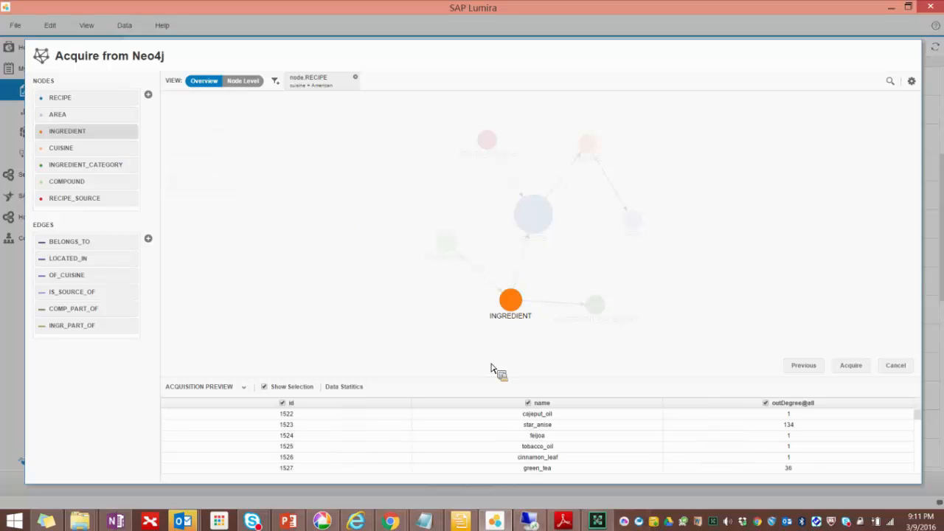
pyautogui.scroll(-10, 544, 440)
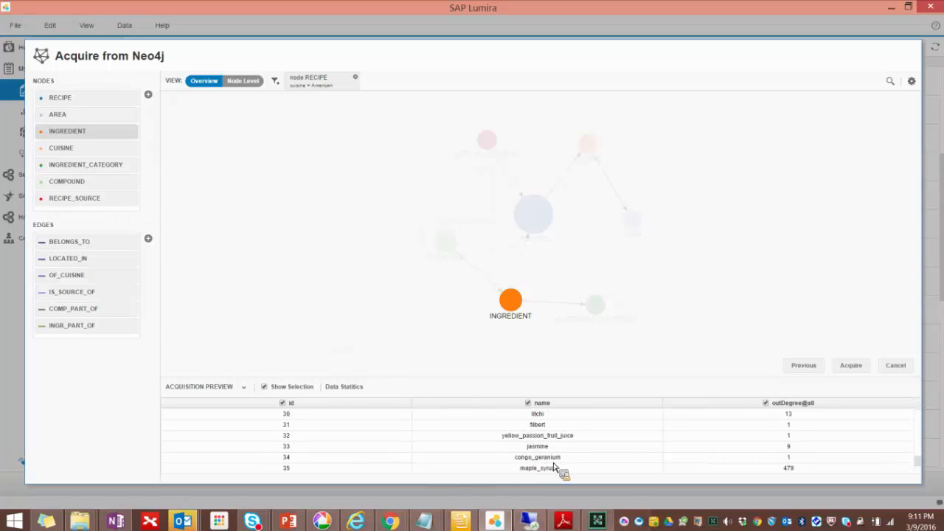
pyautogui.scroll(10, 553, 466)
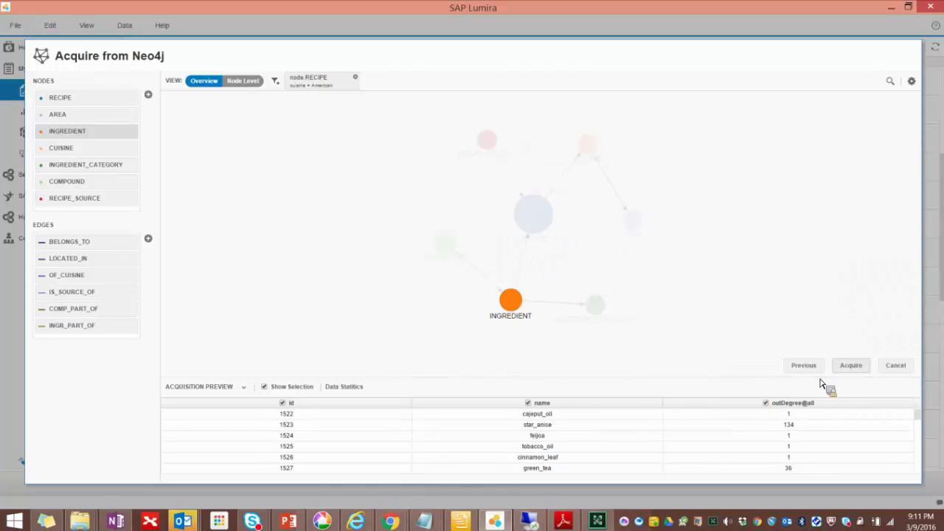
pyautogui.click(849, 366)
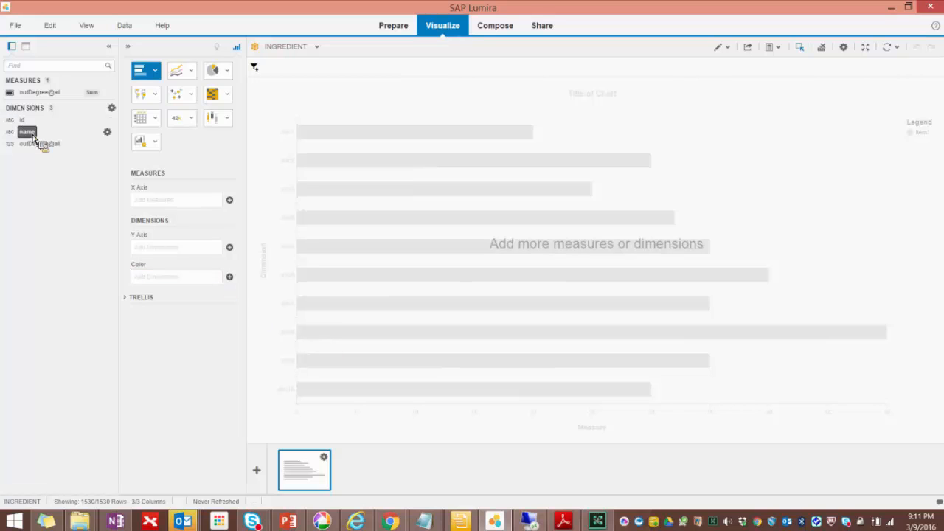
# Build a bar chart of the outDegree@all measure by the ingredient name dimension.
pyautogui.moveTo(33, 138); pyautogui.dragTo(31, 140)
pyautogui.doubleClick(31, 138)
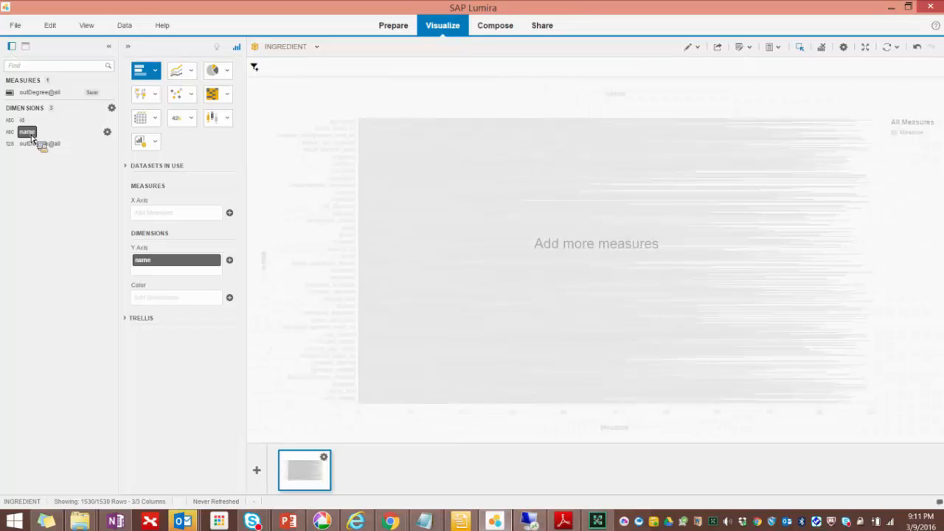
pyautogui.doubleClick(42, 93)
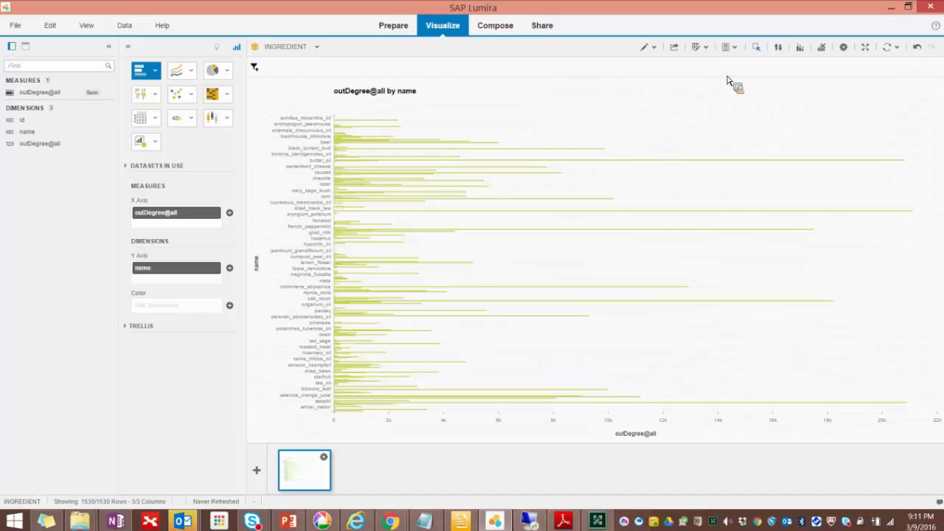
# Rank the chart to show only the top 10 ingredient names by outDegree@all.
pyautogui.click(801, 48)
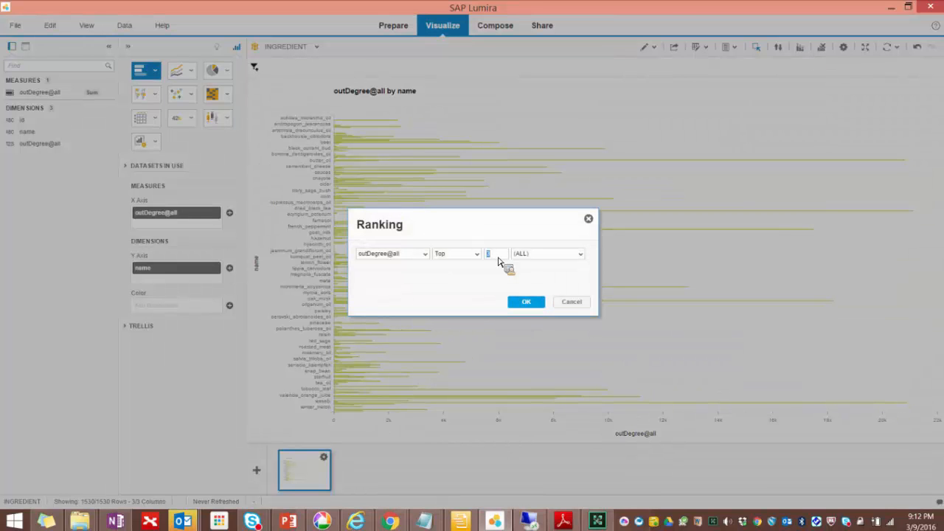
pyautogui.write('10')
pyautogui.click(541, 303)
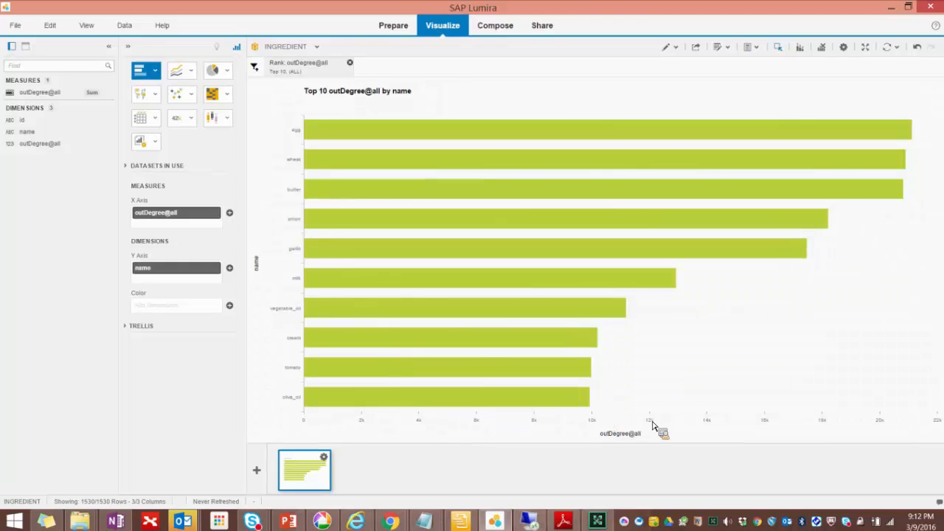
# Switch to PowerPoint, start the slide show from the Neo4j and Customized Acquisition Experience slide, and advance to SAP Lumira Big Data roadmap.
pyautogui.hotkey('alt', 'Tab')
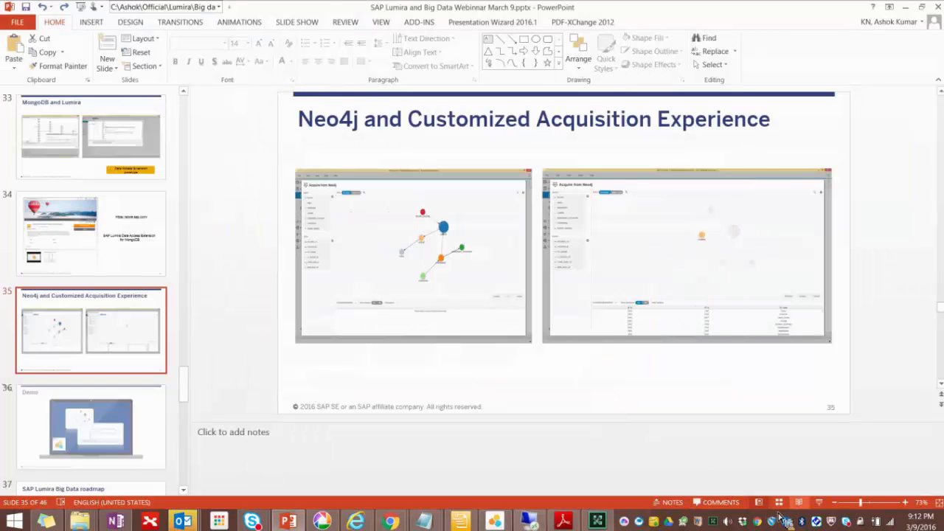
pyautogui.click(817, 503)
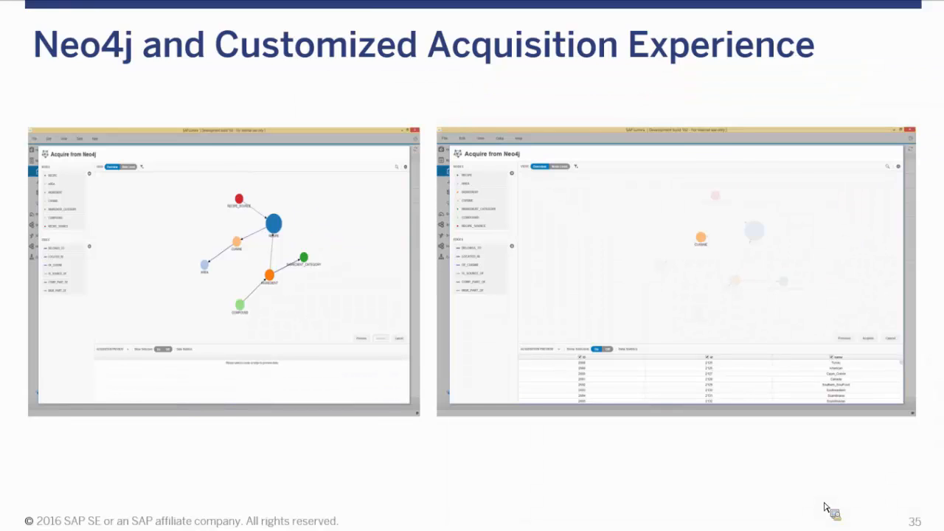
pyautogui.press('Right')
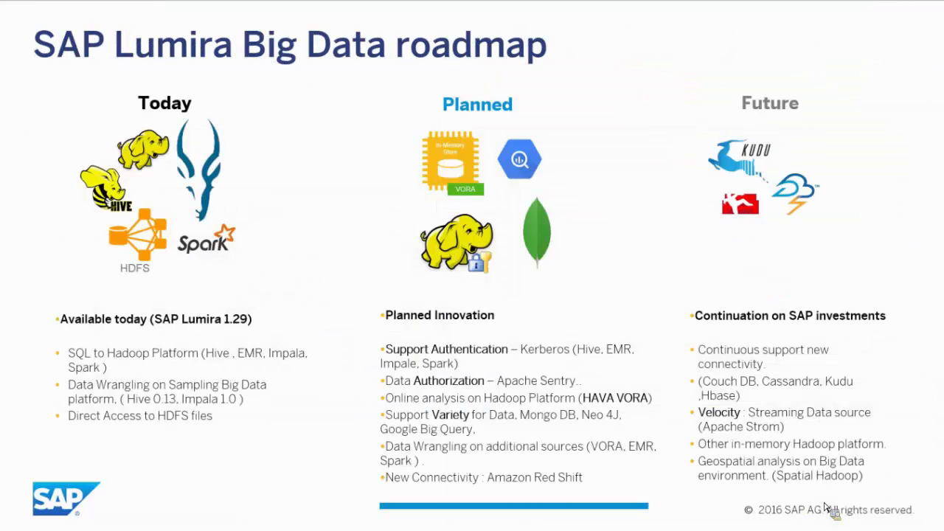